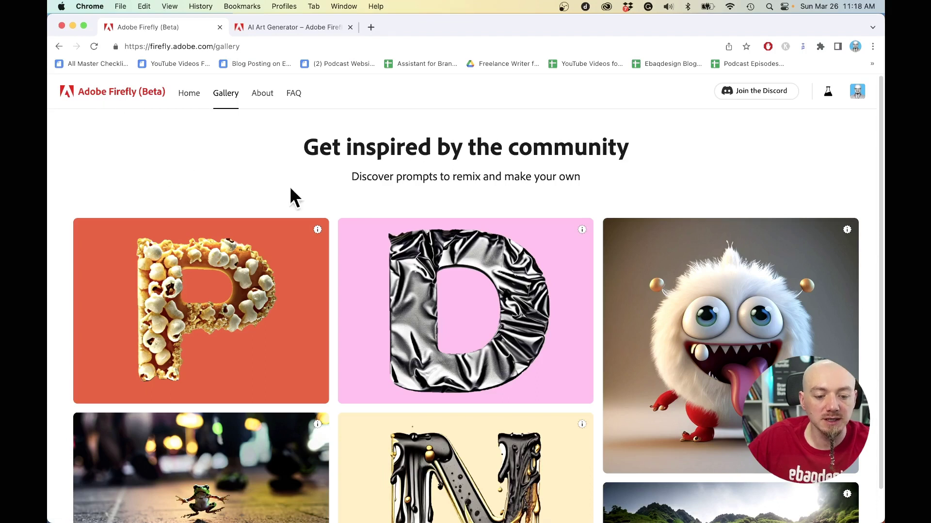
- Browse the Firefly Gallery's example prompts, then switch to the Meet Adobe Firefly product page
{"action": "scroll", "coordinate": [465, 224], "scroll_direction": "down", "scroll_amount": 3}
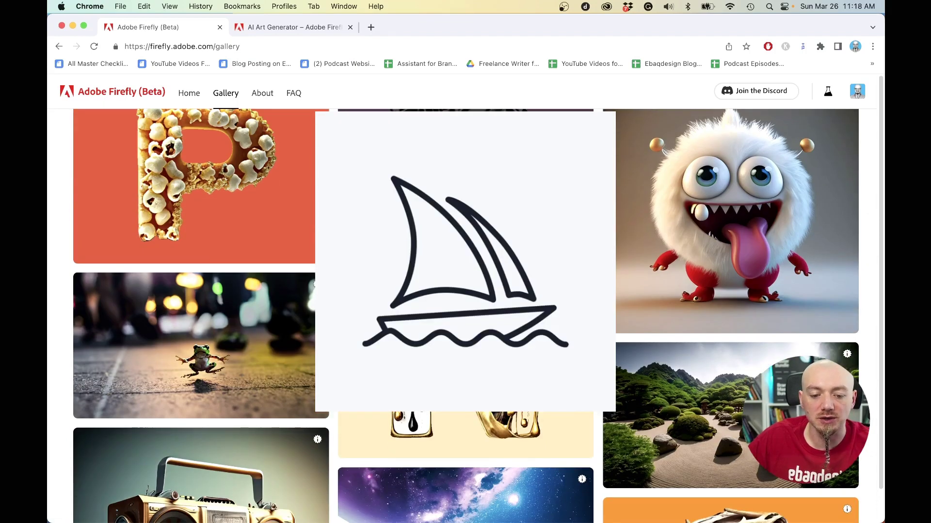
{"action": "scroll", "coordinate": [466, 224], "scroll_direction": "up", "scroll_amount": 2}
{"action": "scroll", "coordinate": [449, 275], "scroll_direction": "up", "scroll_amount": 1}
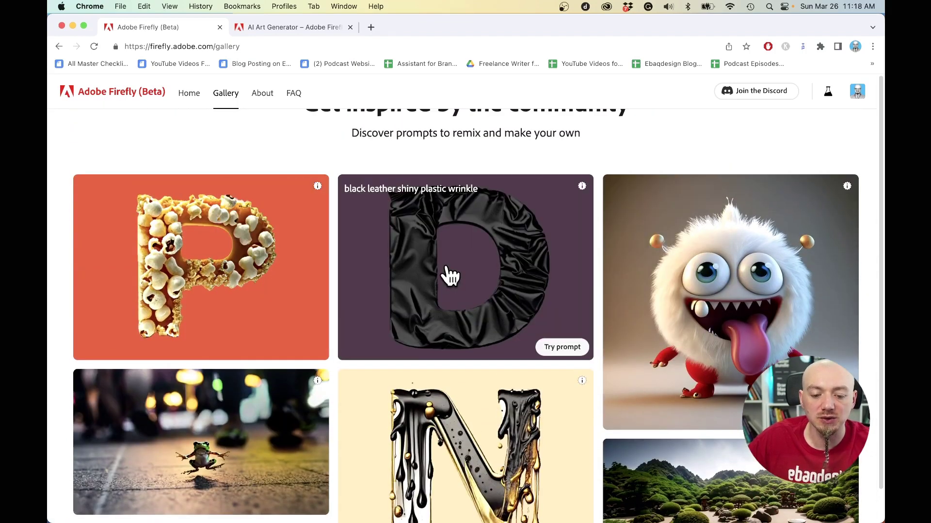
{"action": "scroll", "coordinate": [451, 279], "scroll_direction": "up", "scroll_amount": 2}
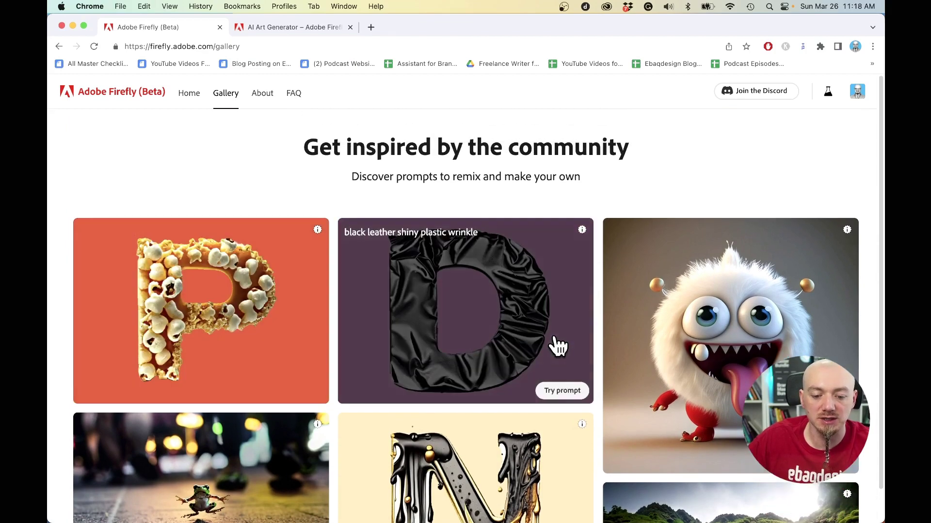
{"action": "scroll", "coordinate": [700, 377], "scroll_direction": "down", "scroll_amount": 5}
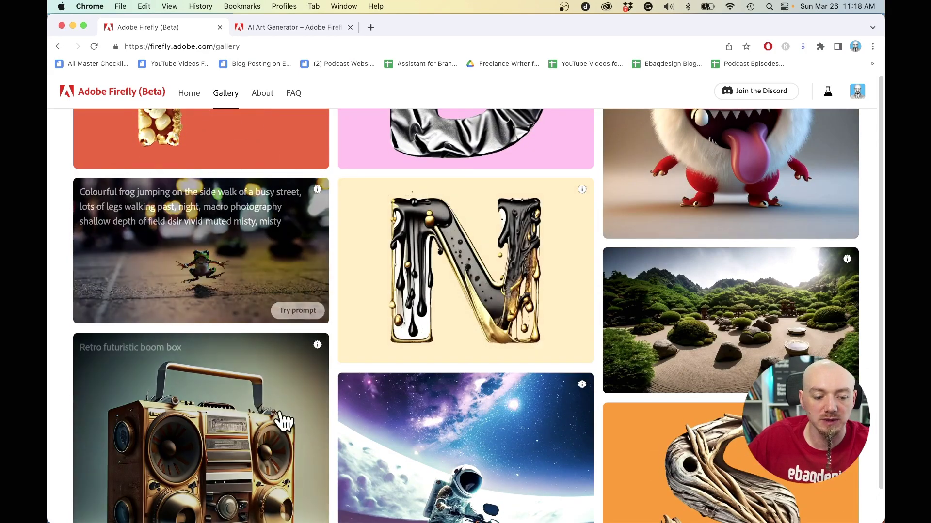
{"action": "scroll", "coordinate": [410, 394], "scroll_direction": "down", "scroll_amount": 15}
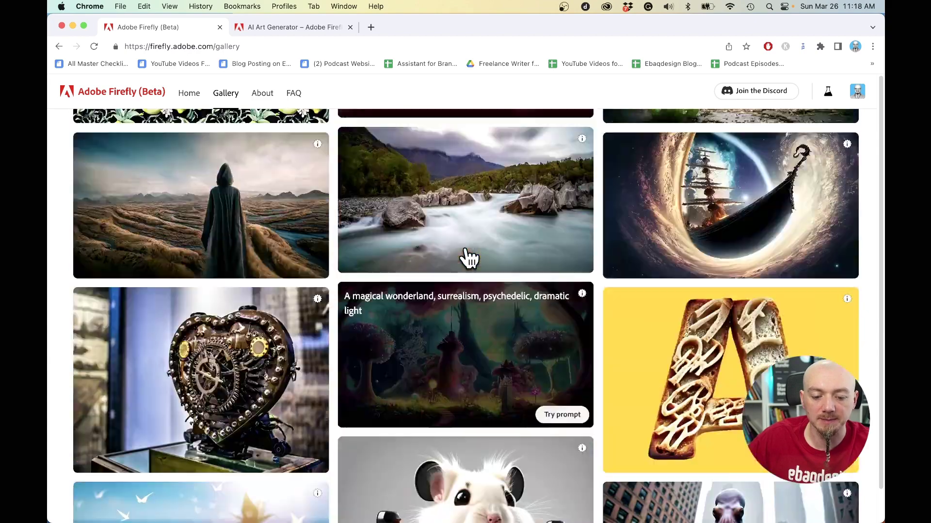
{"action": "scroll", "coordinate": [467, 258], "scroll_direction": "up", "scroll_amount": 20}
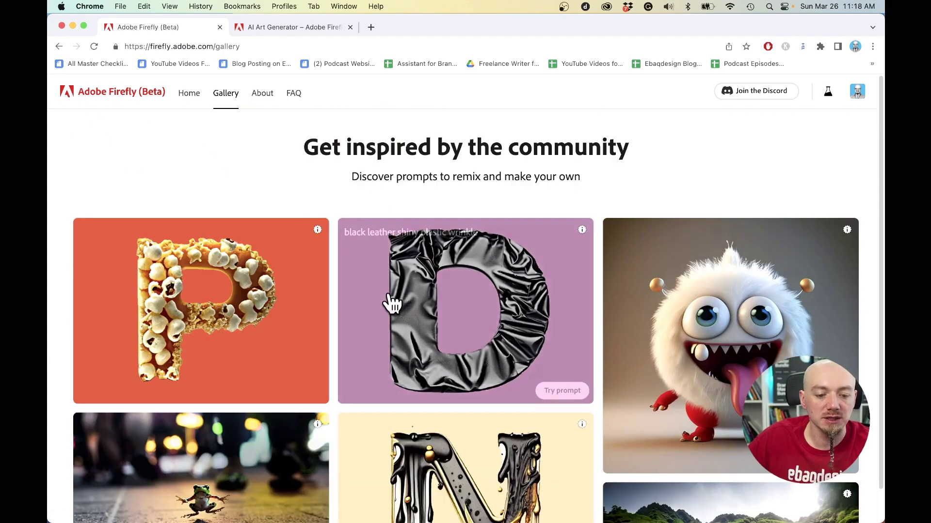
{"action": "scroll", "coordinate": [390, 302], "scroll_direction": "down", "scroll_amount": 10}
{"action": "scroll", "coordinate": [390, 302], "scroll_direction": "down", "scroll_amount": 15}
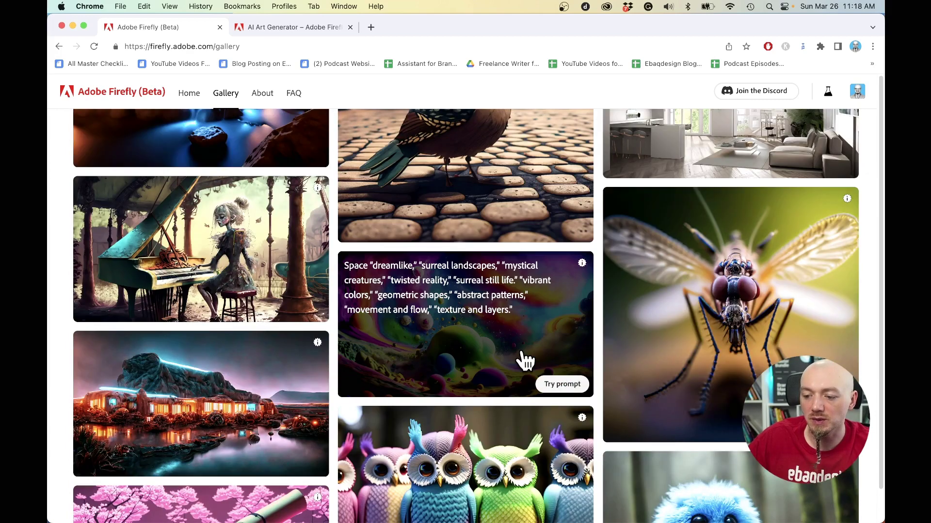
{"action": "key", "text": "ctrl+Tab"}
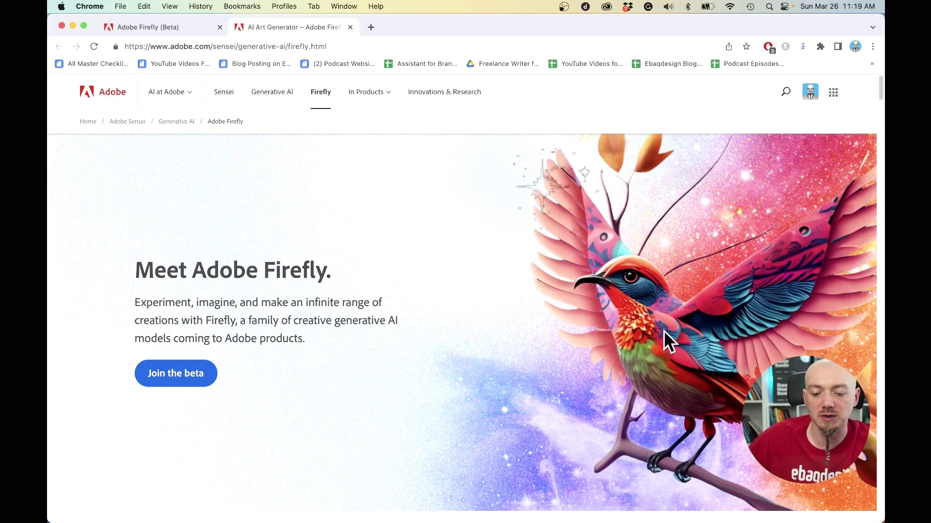
- Scroll through the Firefly product page's example image grid and feature sections
{"action": "scroll", "coordinate": [665, 335], "scroll_direction": "down", "scroll_amount": 5}
{"action": "scroll", "coordinate": [664, 336], "scroll_direction": "down", "scroll_amount": 10}
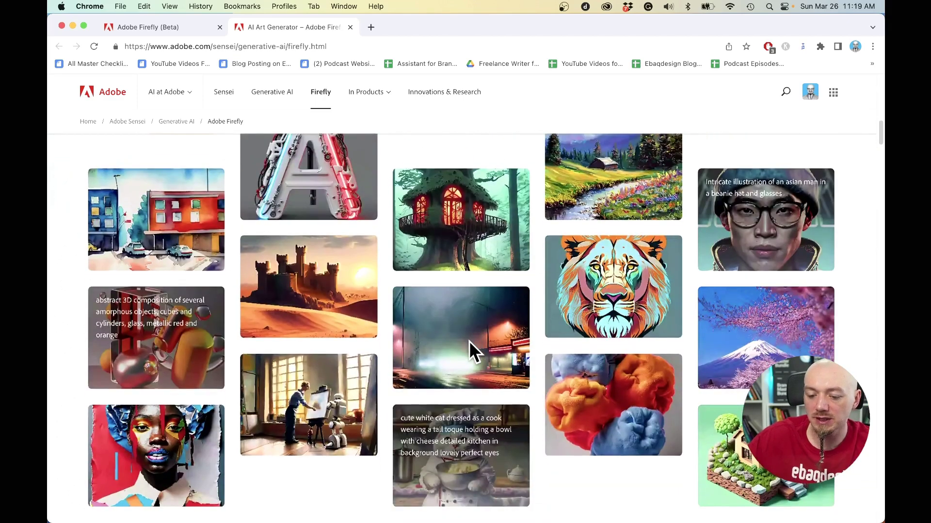
{"action": "scroll", "coordinate": [469, 341], "scroll_direction": "down", "scroll_amount": 2}
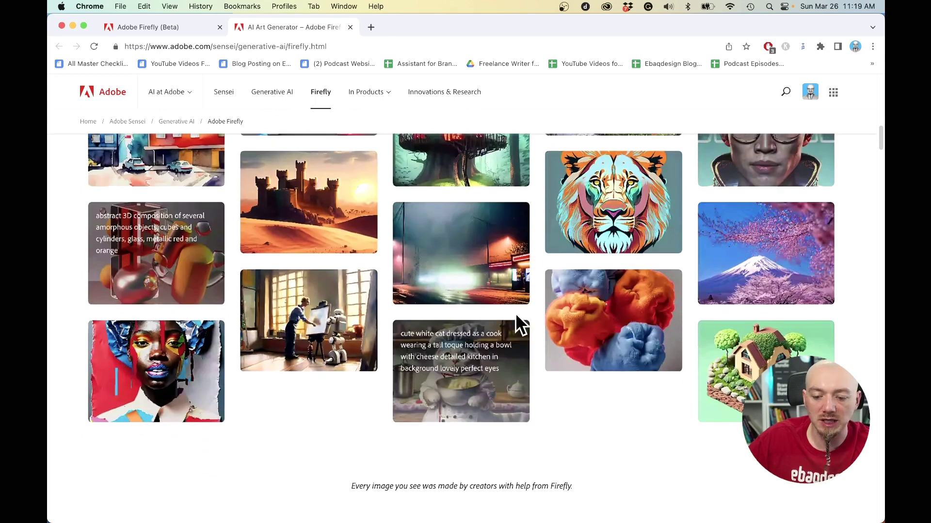
{"action": "scroll", "coordinate": [630, 271], "scroll_direction": "up", "scroll_amount": 3}
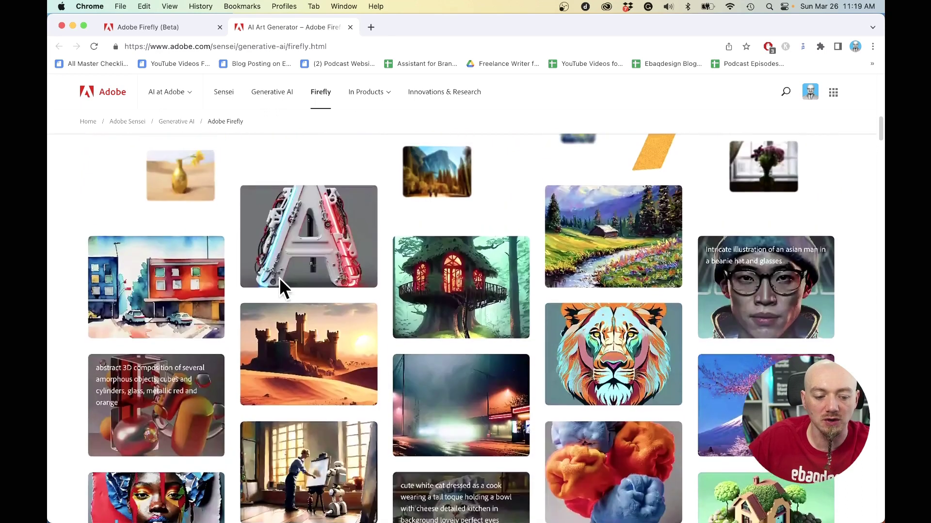
{"action": "scroll", "coordinate": [315, 388], "scroll_direction": "down", "scroll_amount": 1}
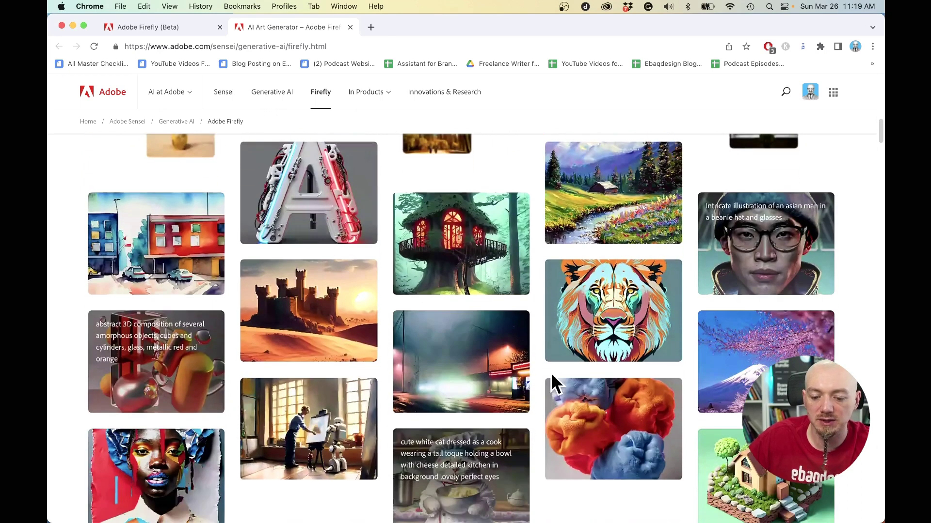
{"action": "scroll", "coordinate": [551, 383], "scroll_direction": "down", "scroll_amount": 1}
{"action": "scroll", "coordinate": [630, 315], "scroll_direction": "down", "scroll_amount": 2}
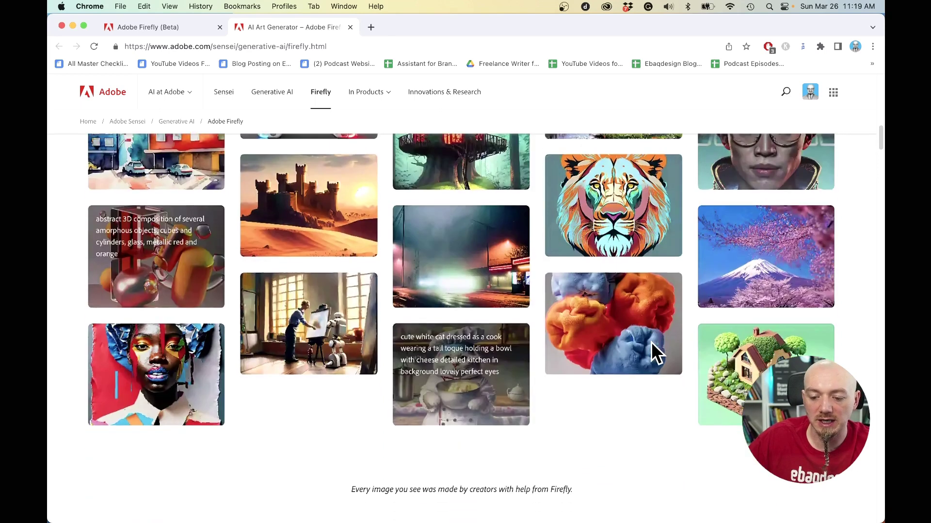
{"action": "scroll", "coordinate": [650, 341], "scroll_direction": "down", "scroll_amount": 6}
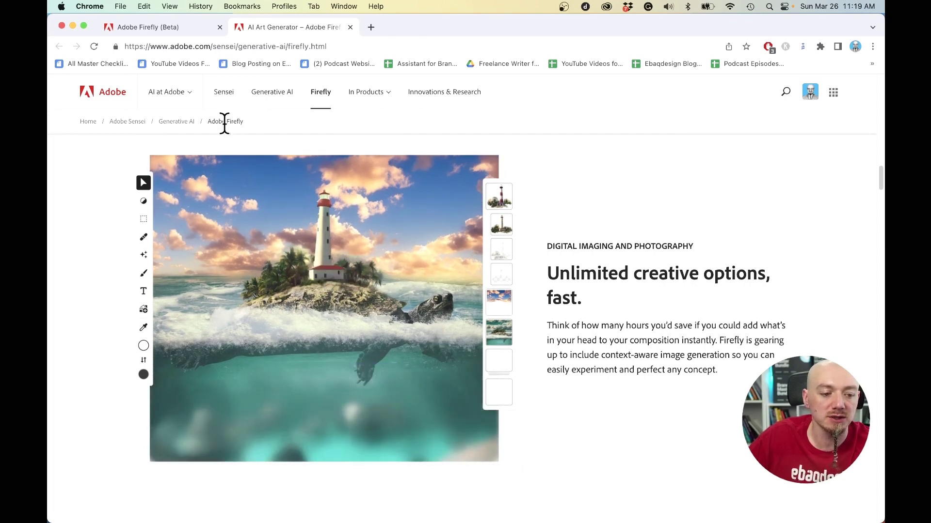
{"action": "scroll", "coordinate": [594, 328], "scroll_direction": "down", "scroll_amount": 3}
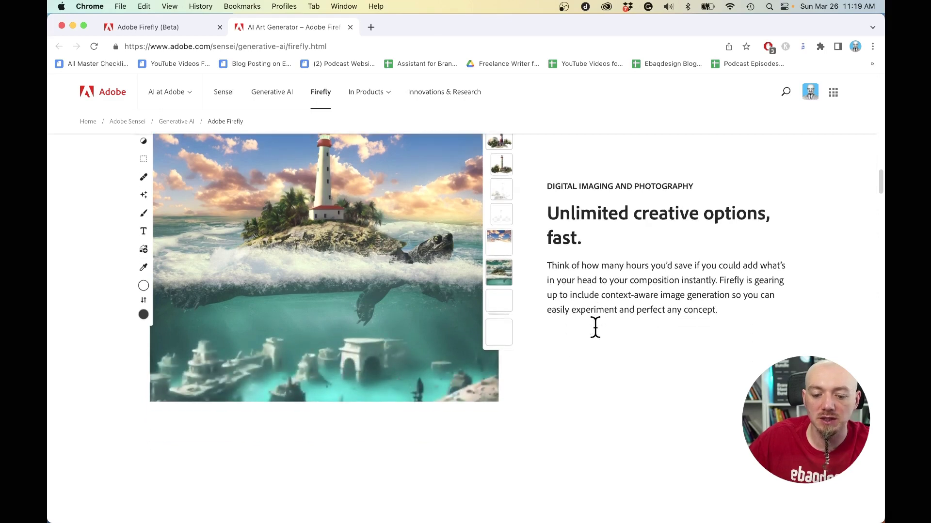
{"action": "scroll", "coordinate": [596, 329], "scroll_direction": "down", "scroll_amount": 10}
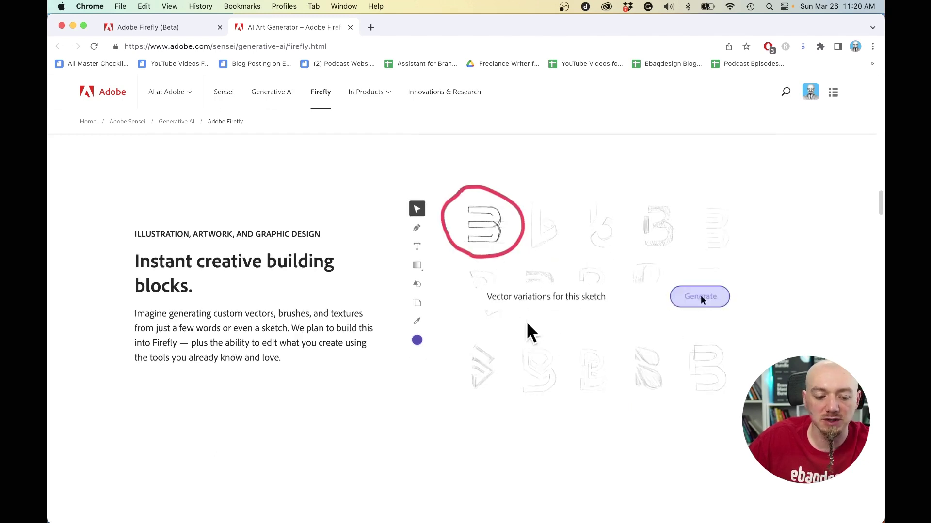
{"action": "scroll", "coordinate": [528, 330], "scroll_direction": "down", "scroll_amount": 5}
{"action": "scroll", "coordinate": [525, 321], "scroll_direction": "down", "scroll_amount": 1}
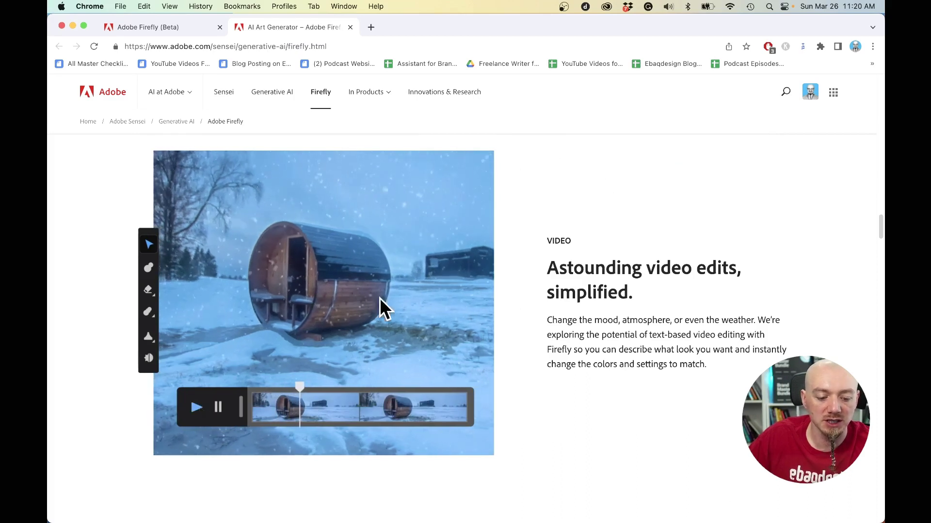
- Select the words 'atmosphere' and 'color', then return to the Firefly beta home page
{"action": "double_click", "coordinate": [638, 320]}
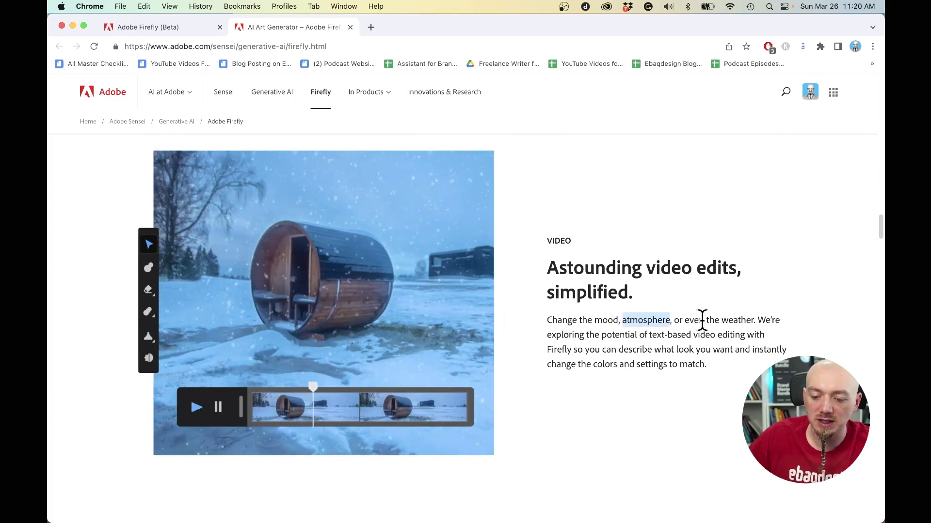
{"action": "double_click", "coordinate": [612, 365]}
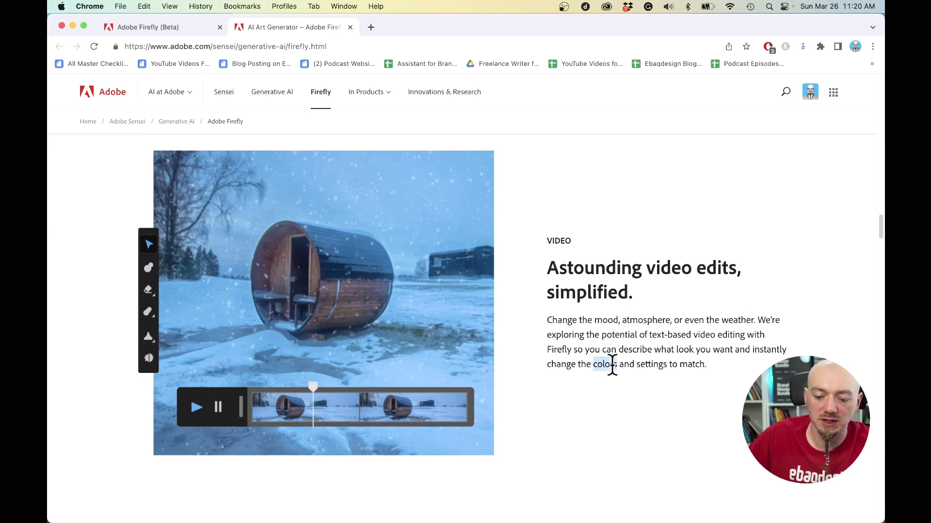
{"action": "scroll", "coordinate": [659, 382], "scroll_direction": "down", "scroll_amount": 7}
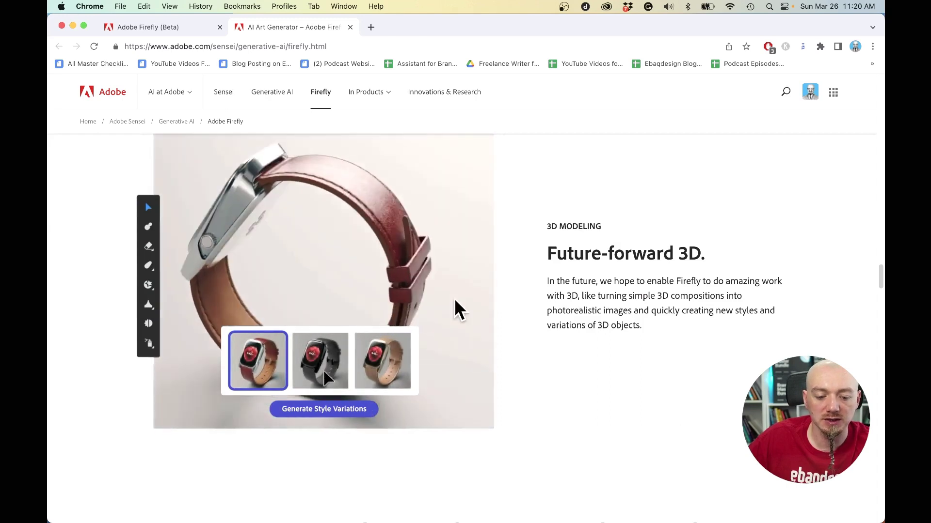
{"action": "scroll", "coordinate": [458, 309], "scroll_direction": "down", "scroll_amount": 8}
{"action": "scroll", "coordinate": [456, 303], "scroll_direction": "up", "scroll_amount": 15}
{"action": "key", "text": "ctrl+shift+Tab"}
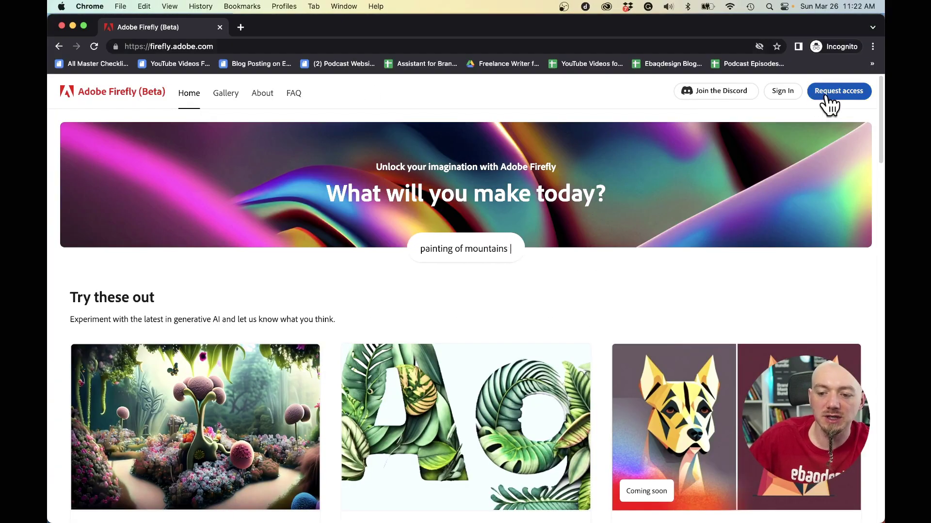
- Look over the Firefly beta invite request form and return to the Adobe Firefly (Beta) tab
{"action": "left_click", "coordinate": [830, 95]}
{"action": "scroll", "coordinate": [350, 349], "scroll_direction": "down", "scroll_amount": 20}
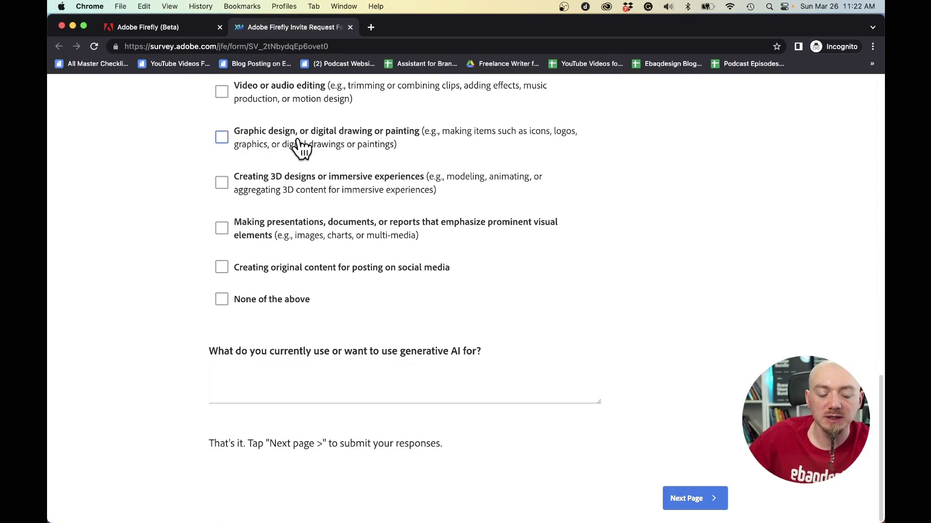
{"action": "scroll", "coordinate": [378, 270], "scroll_direction": "up", "scroll_amount": 15}
{"action": "scroll", "coordinate": [376, 267], "scroll_direction": "up", "scroll_amount": 1}
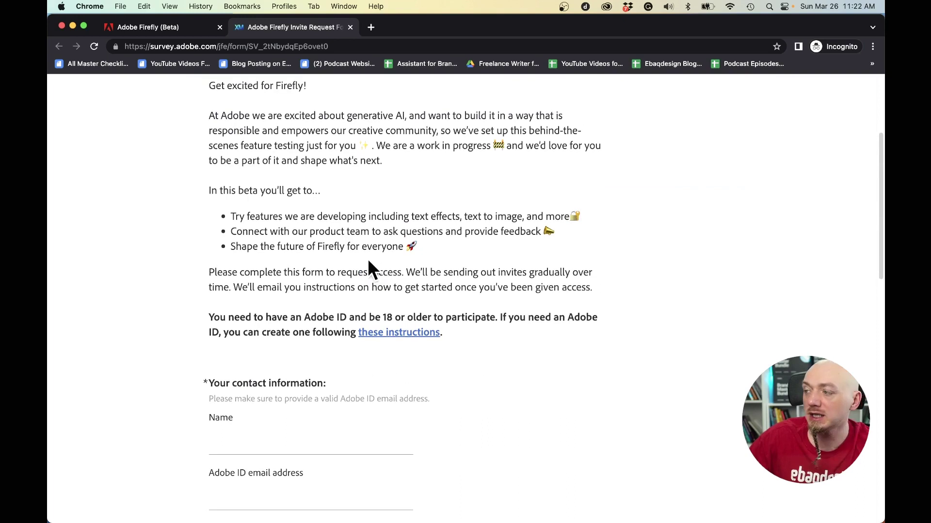
{"action": "scroll", "coordinate": [357, 200], "scroll_direction": "up", "scroll_amount": 5}
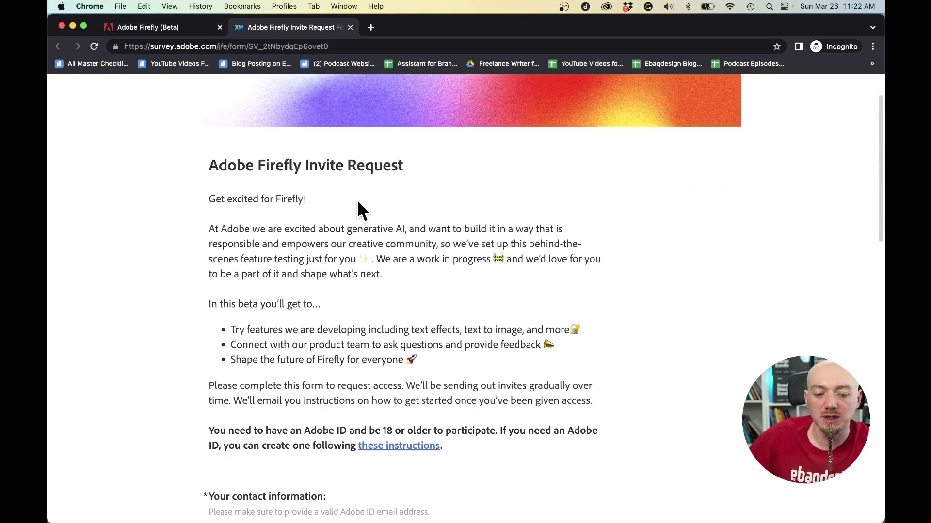
{"action": "left_click", "coordinate": [194, 30]}
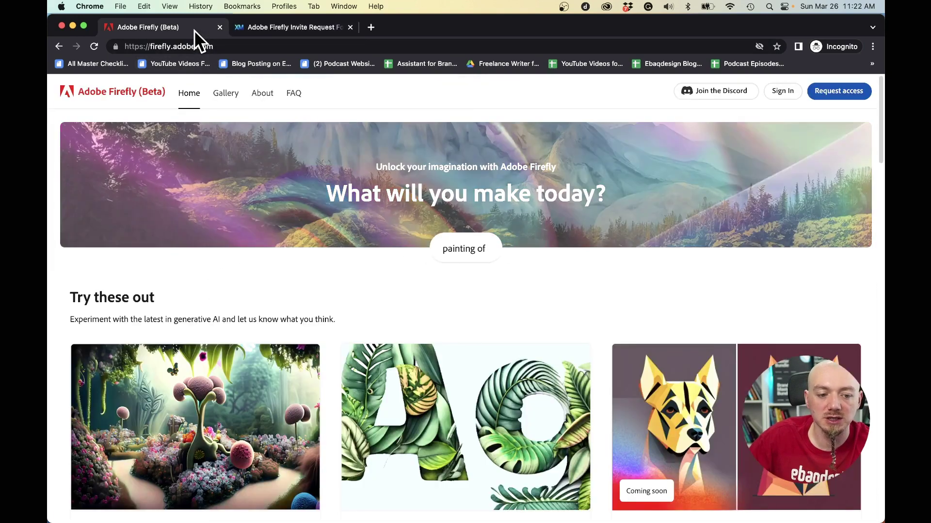
{"action": "scroll", "coordinate": [557, 261], "scroll_direction": "down", "scroll_amount": 3}
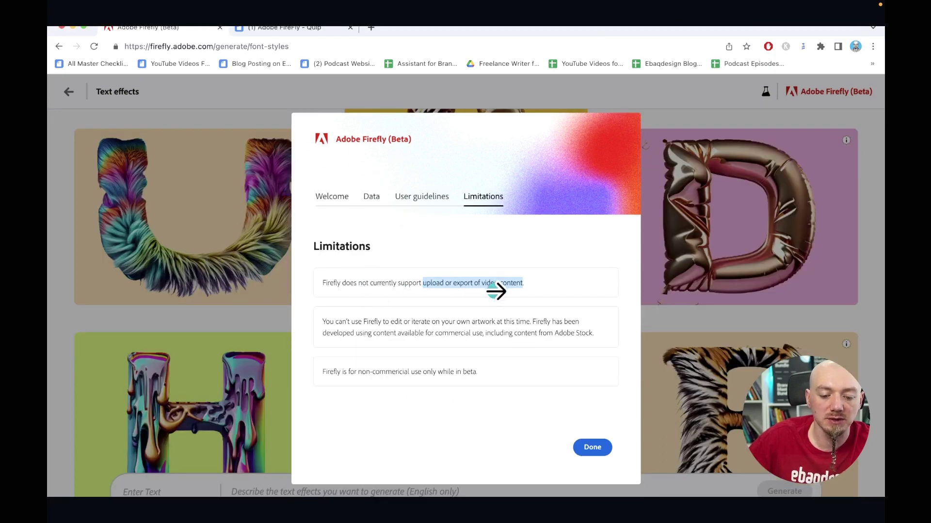
- Highlight the limitations about editing your own artwork and non-commercial use
{"action": "left_click_drag", "start_coordinate": [432, 321], "coordinate": [496, 321]}
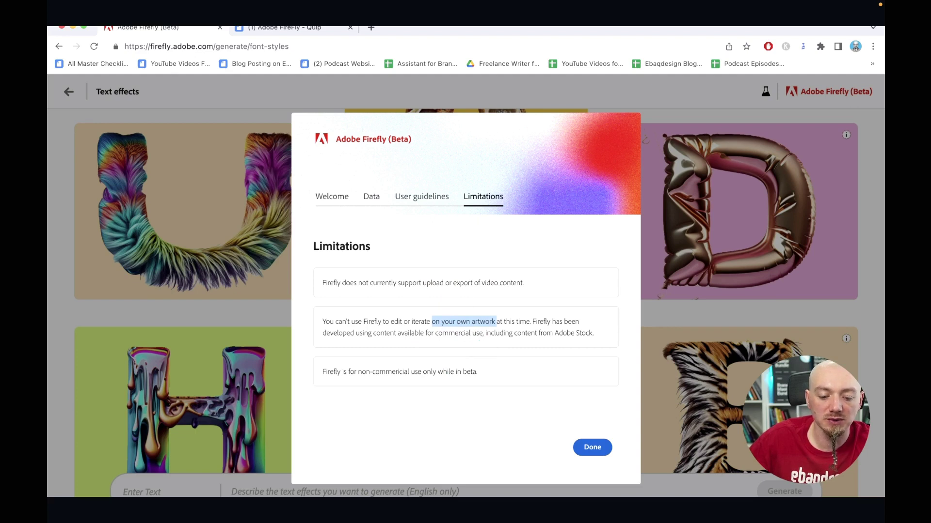
{"action": "left_click_drag", "start_coordinate": [358, 372], "coordinate": [421, 372]}
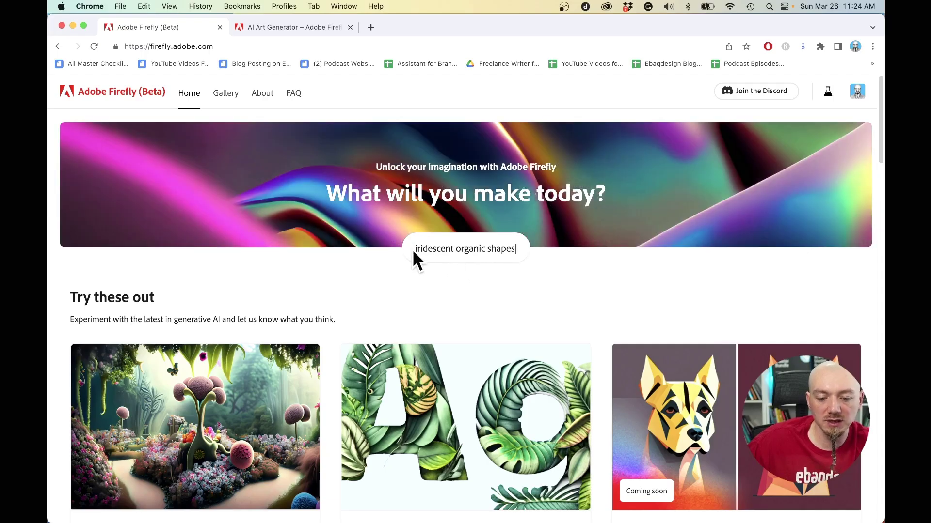
- Scroll past Try these out and Get inspired down to the Text to brush and Sketch to image cards
{"action": "scroll", "coordinate": [513, 267], "scroll_direction": "down", "scroll_amount": 3}
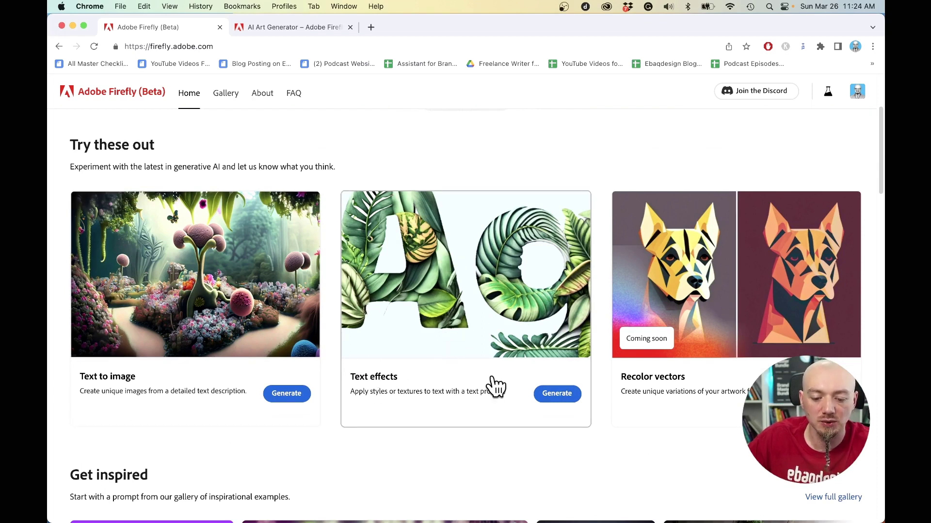
{"action": "scroll", "coordinate": [673, 214], "scroll_direction": "down", "scroll_amount": 2}
{"action": "scroll", "coordinate": [654, 242], "scroll_direction": "up", "scroll_amount": 1}
{"action": "scroll", "coordinate": [638, 269], "scroll_direction": "down", "scroll_amount": 3}
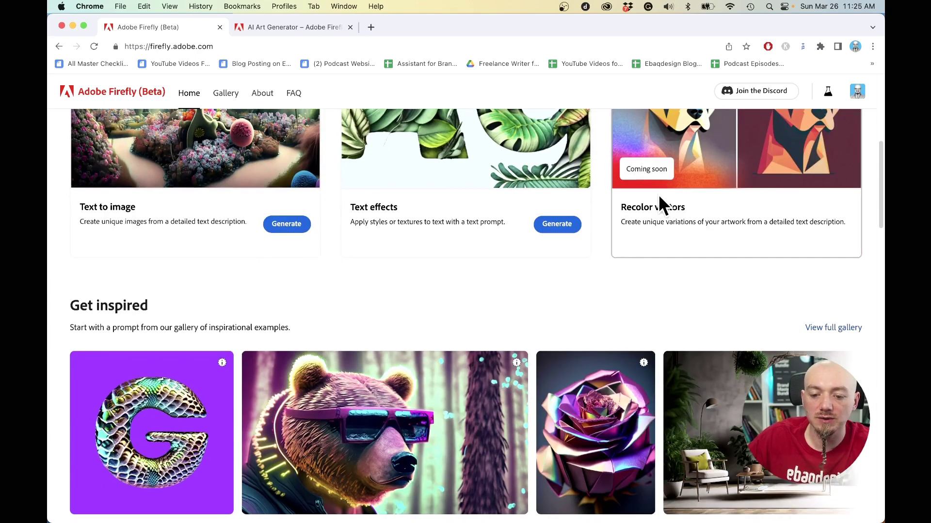
{"action": "scroll", "coordinate": [659, 204], "scroll_direction": "down", "scroll_amount": 5}
{"action": "scroll", "coordinate": [263, 383], "scroll_direction": "down", "scroll_amount": 12}
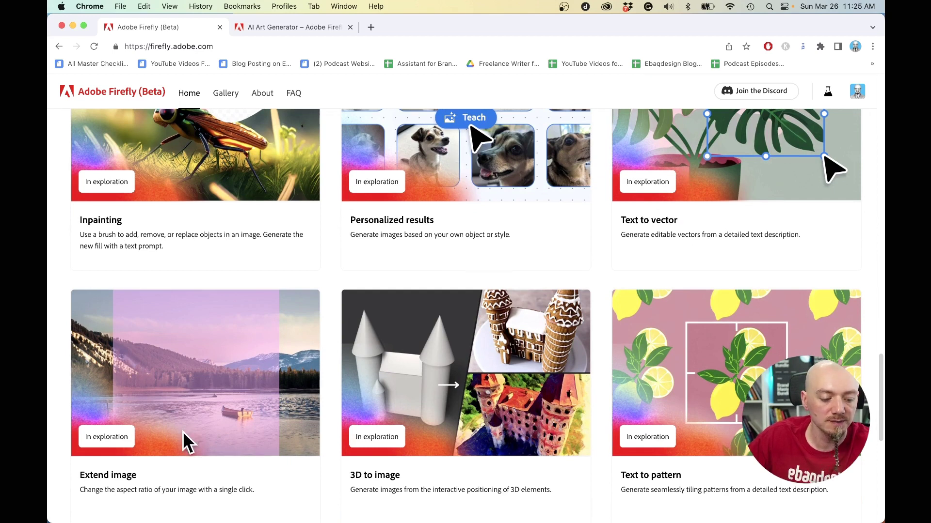
{"action": "scroll", "coordinate": [182, 431], "scroll_direction": "down", "scroll_amount": 8}
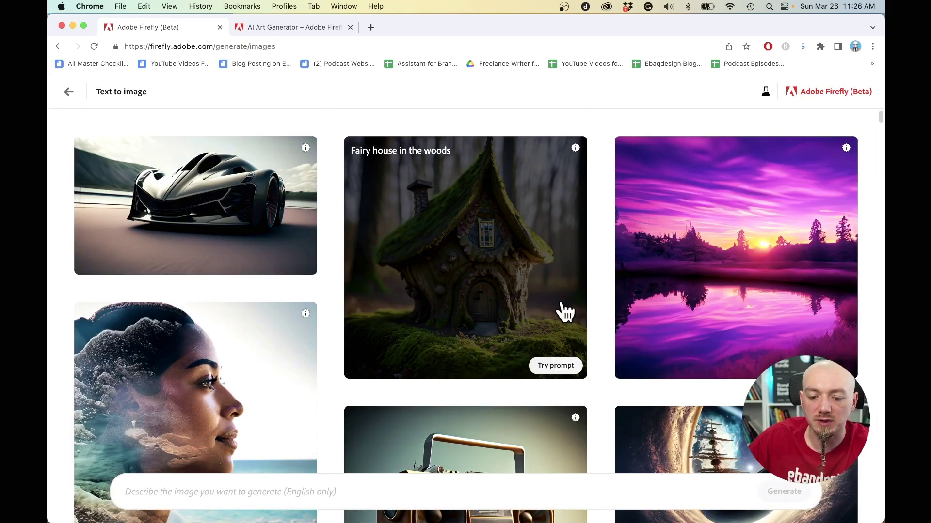
- Show the llama image's Content Credentials and highlight the note that it was AI-generated
{"action": "scroll", "coordinate": [403, 329], "scroll_direction": "down", "scroll_amount": 10}
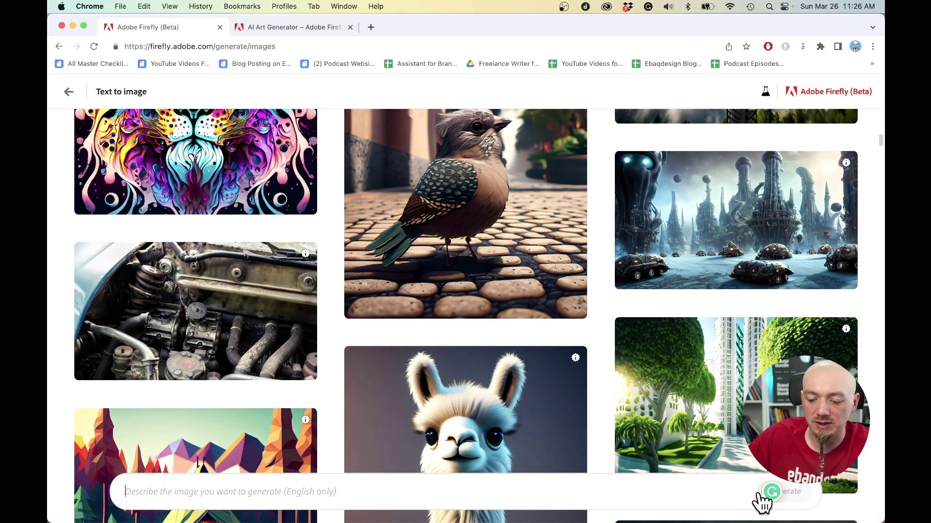
{"action": "scroll", "coordinate": [628, 371], "scroll_direction": "up", "scroll_amount": 1}
{"action": "scroll", "coordinate": [556, 360], "scroll_direction": "down", "scroll_amount": 5}
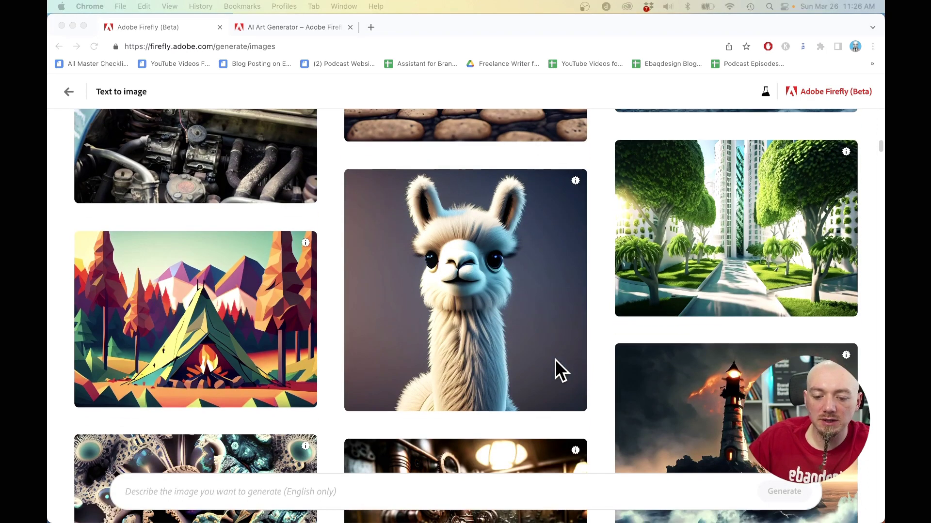
{"action": "left_click", "coordinate": [574, 183]}
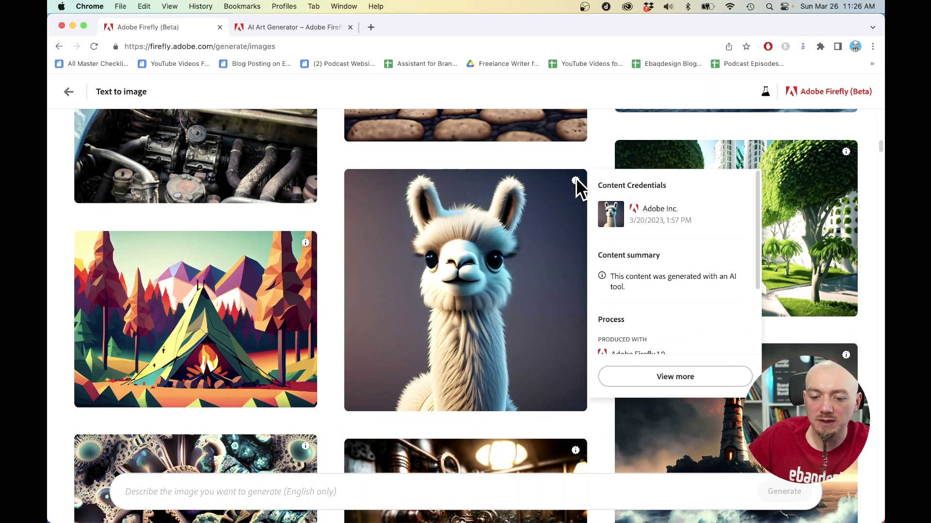
{"action": "scroll", "coordinate": [655, 295], "scroll_direction": "down", "scroll_amount": 2}
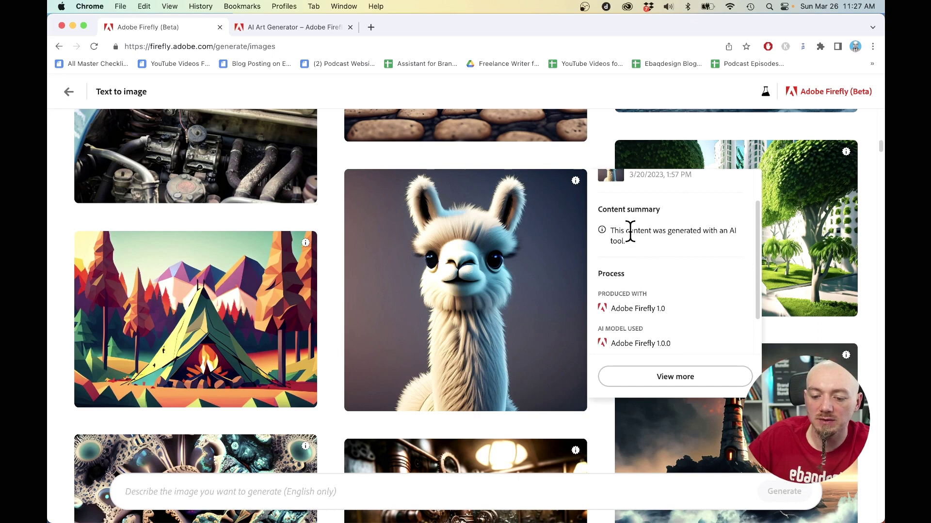
{"action": "left_click_drag", "start_coordinate": [616, 231], "coordinate": [655, 246]}
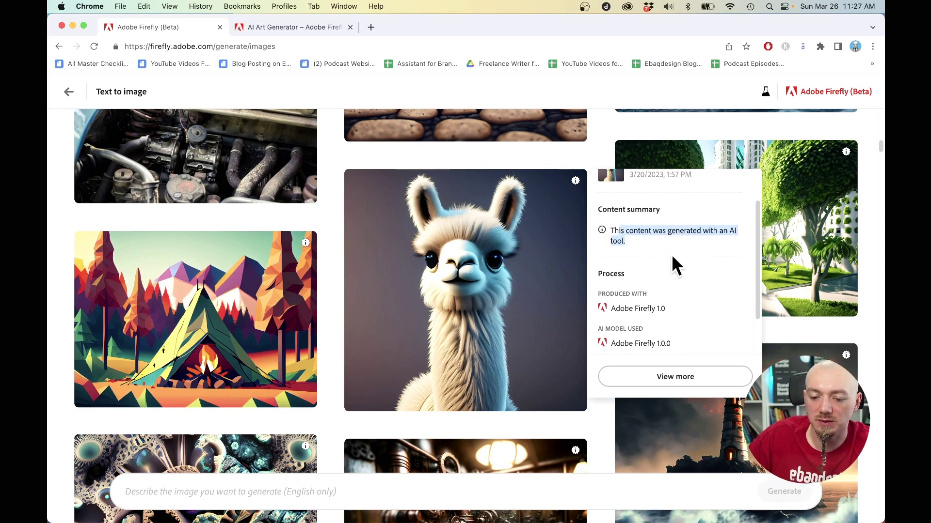
{"action": "scroll", "coordinate": [676, 265], "scroll_direction": "down", "scroll_amount": 3}
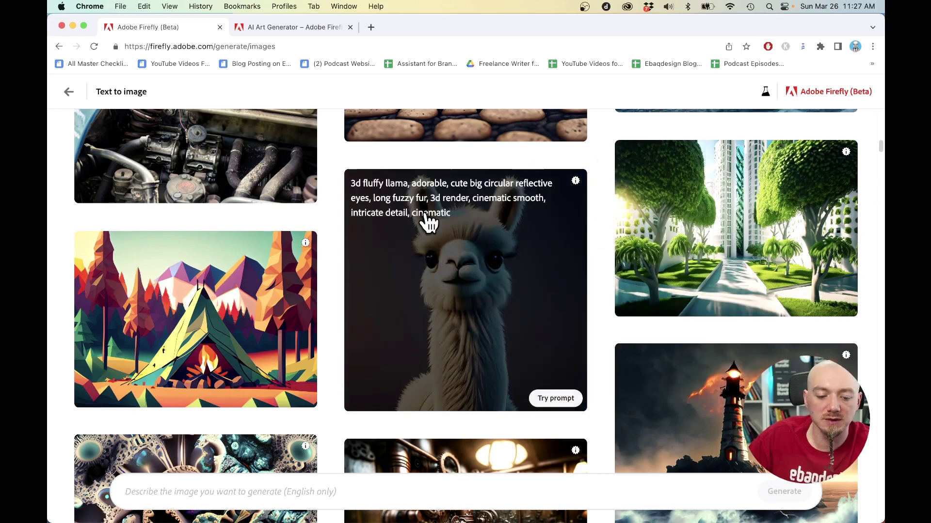
{"action": "scroll", "coordinate": [331, 427], "scroll_direction": "down", "scroll_amount": 3}
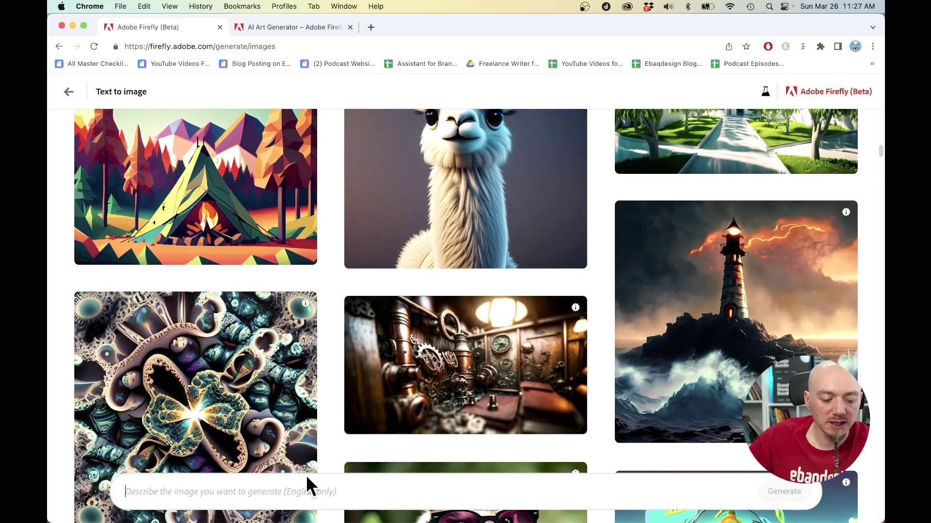
{"action": "mouse_move", "coordinate": [306, 480]}
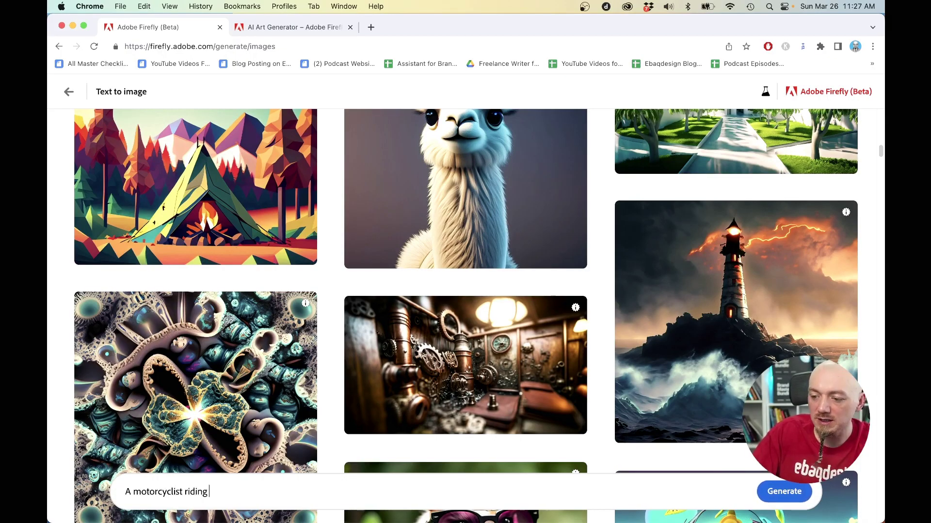
- Generate images for 'A motorcyclist riding a Harley though the streets of NYC on a sunny day'
{"action": "type", "text": "ey though the stree"}
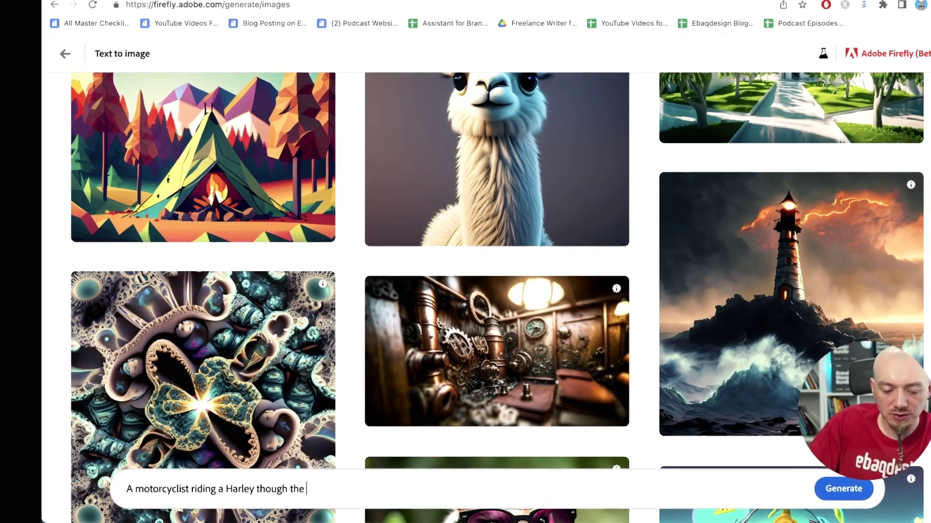
{"action": "type", "text": "ts of NYC"}
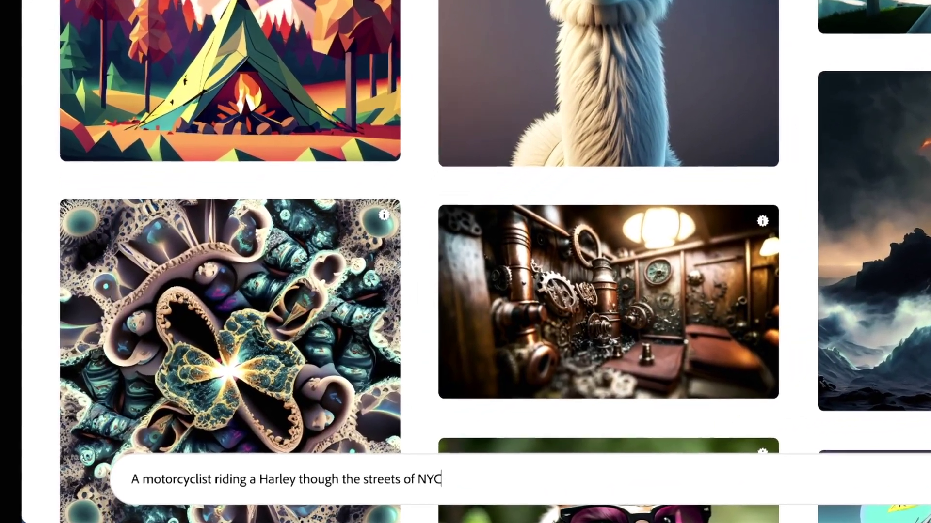
{"action": "type", "text": " on a sunny day"}
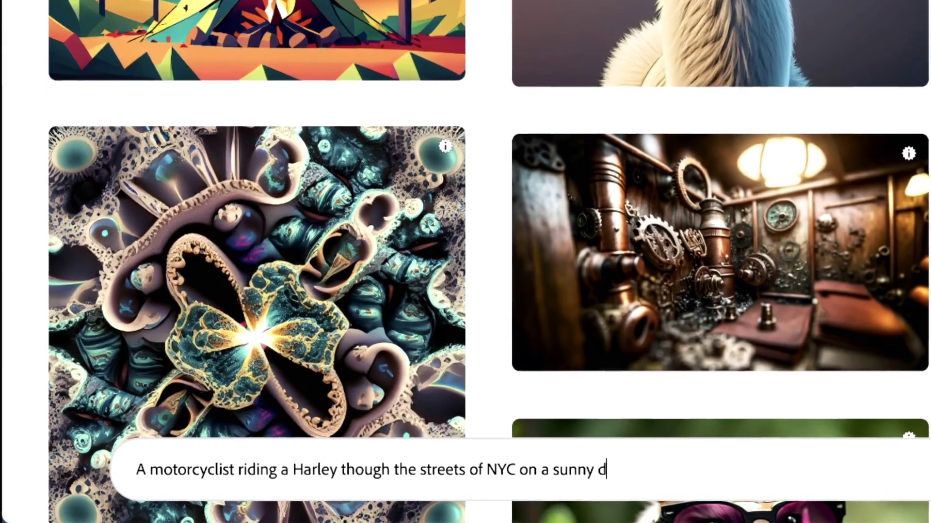
{"action": "key", "text": "Return"}
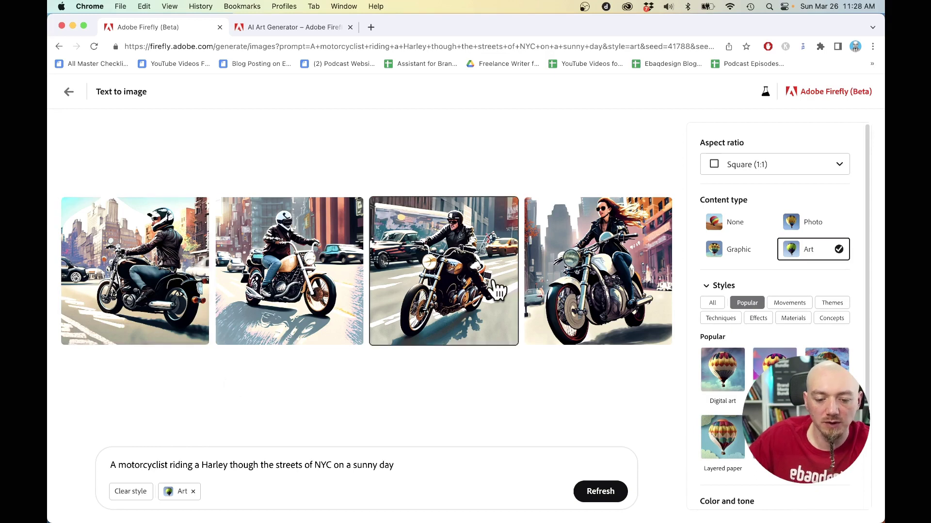
- Rate the third motorcyclist image thumbs-up, tick a reason, and submit the feedback
{"action": "mouse_move", "coordinate": [587, 317]}
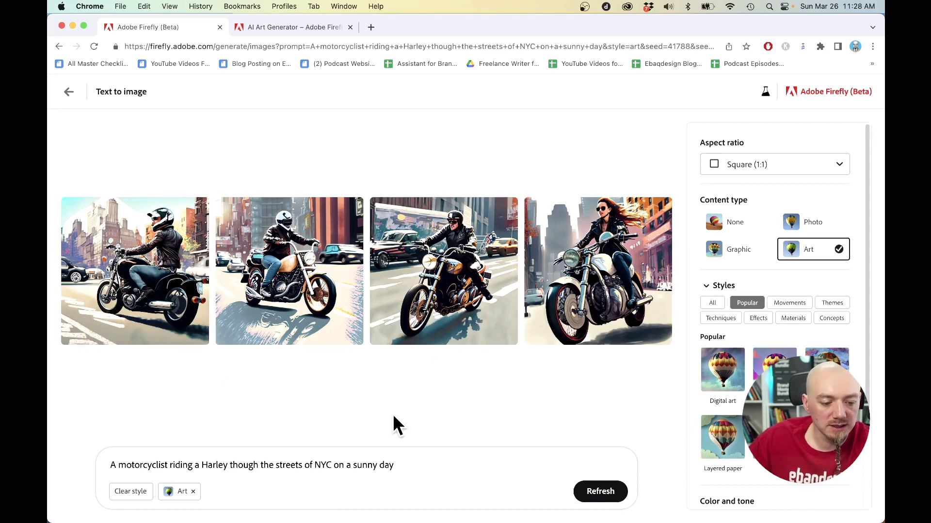
{"action": "mouse_move", "coordinate": [450, 296]}
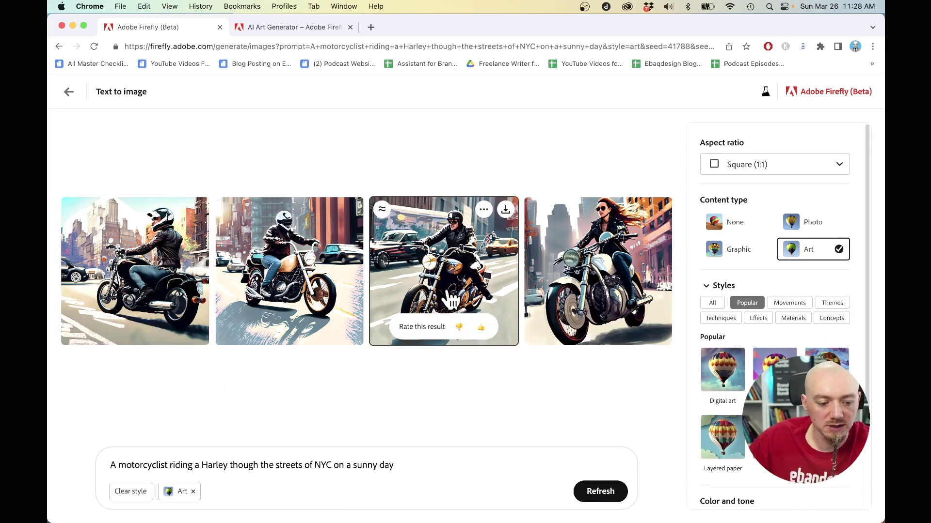
{"action": "left_click", "coordinate": [481, 331]}
{"action": "left_click", "coordinate": [481, 325]}
{"action": "left_click", "coordinate": [536, 391]}
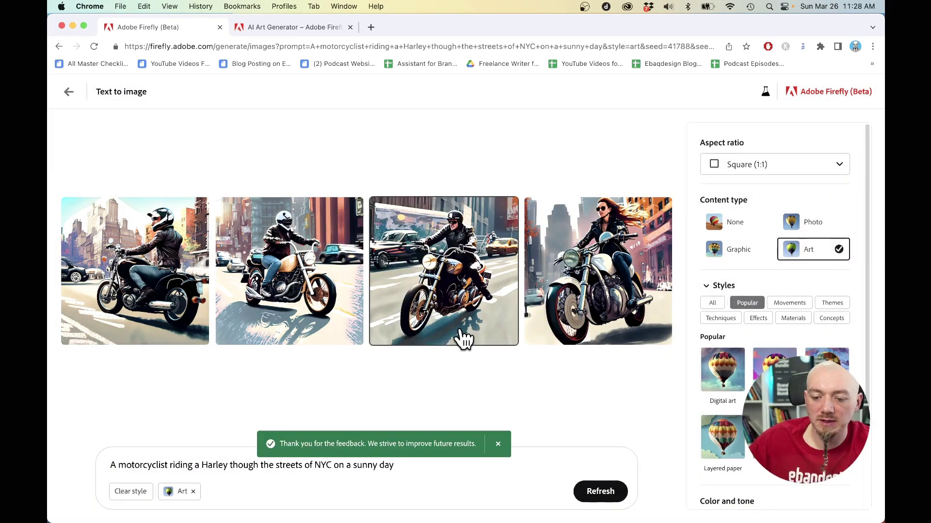
{"action": "mouse_move", "coordinate": [463, 339]}
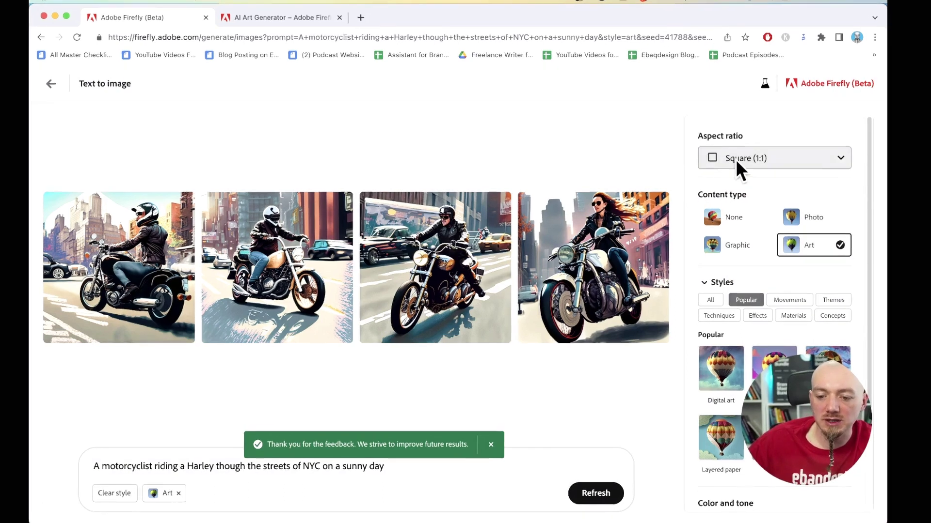
{"action": "left_click", "coordinate": [730, 167]}
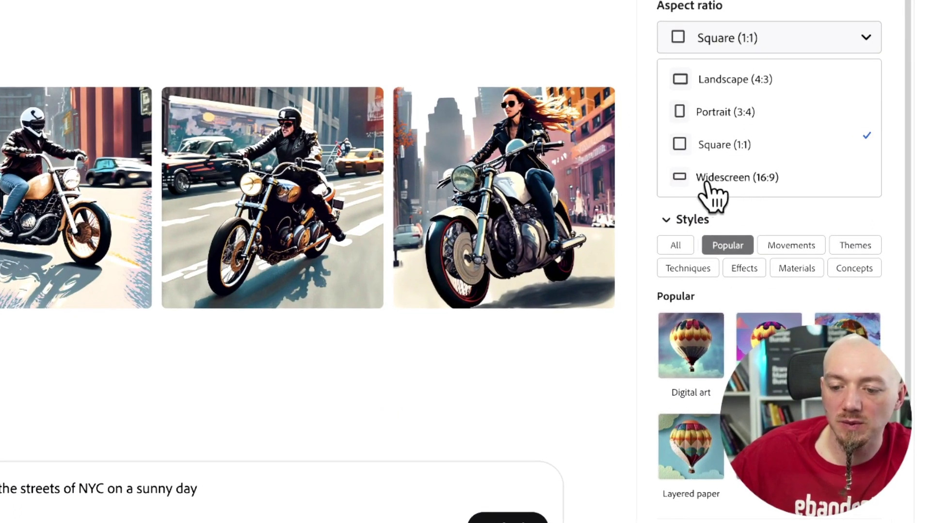
- Keep the square 1:1 aspect ratio and cycle Content type through Photo and None to Graphic
{"action": "left_click", "coordinate": [702, 233]}
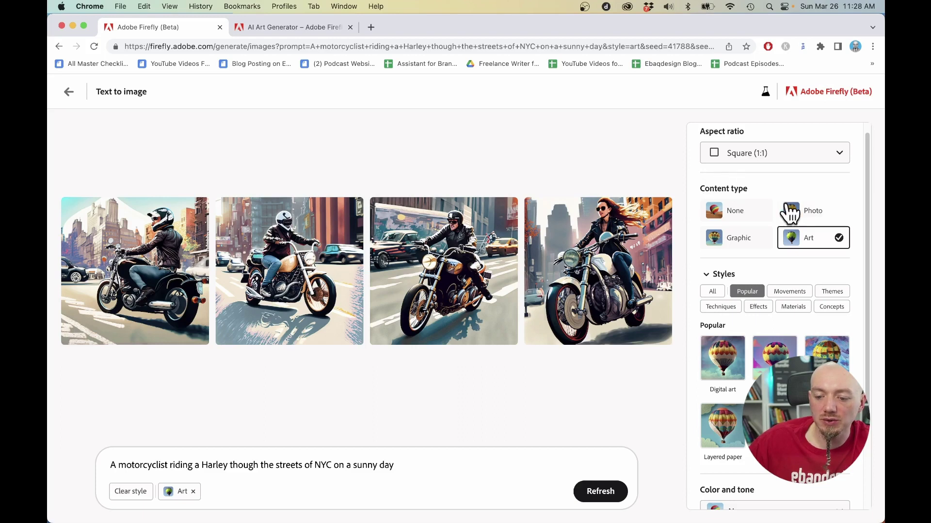
{"action": "left_click", "coordinate": [809, 218]}
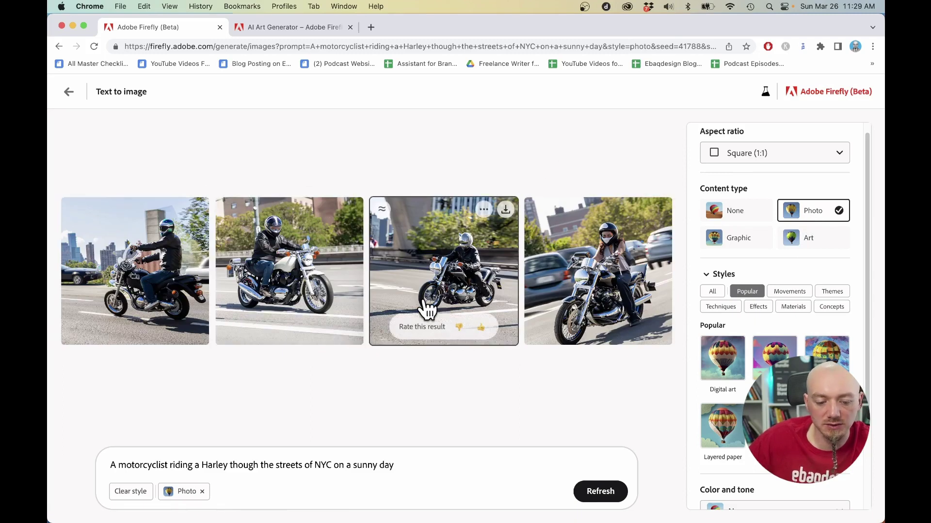
{"action": "left_click", "coordinate": [743, 215]}
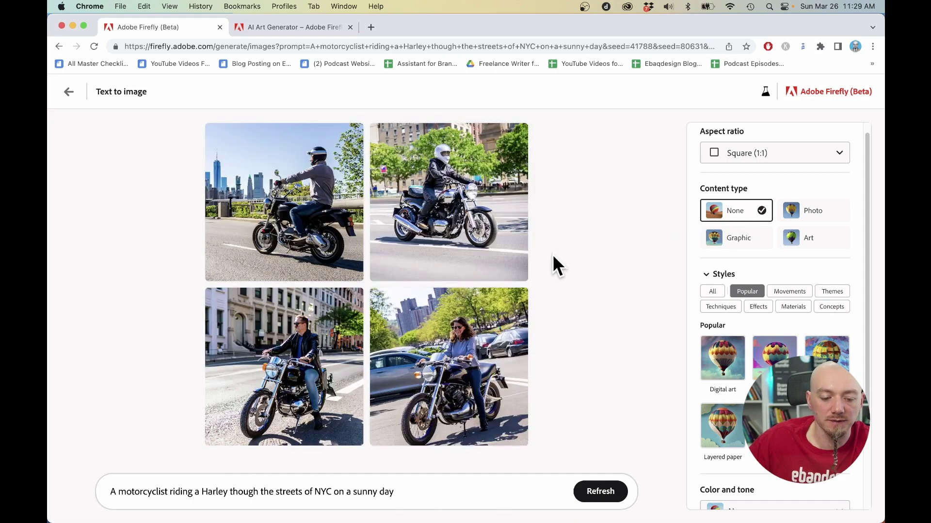
{"action": "left_click", "coordinate": [747, 242]}
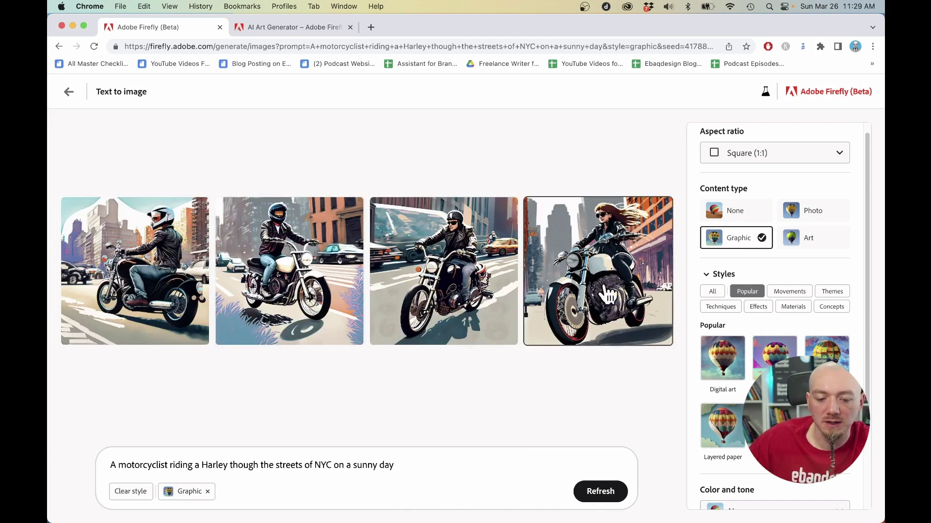
- Add the Digital art style, drop the trial Synthwave chip, and regenerate the Graphic images
{"action": "scroll", "coordinate": [765, 298], "scroll_direction": "down", "scroll_amount": 3}
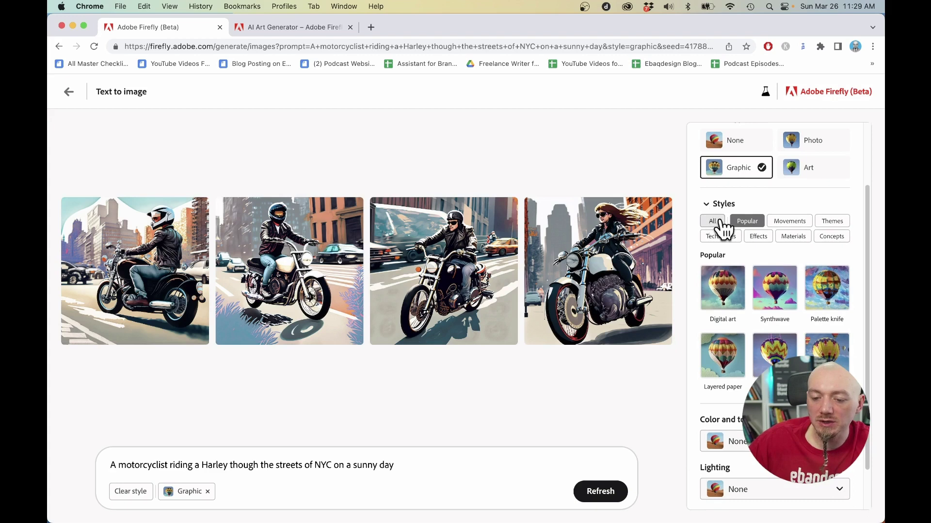
{"action": "scroll", "coordinate": [751, 233], "scroll_direction": "down", "scroll_amount": 2}
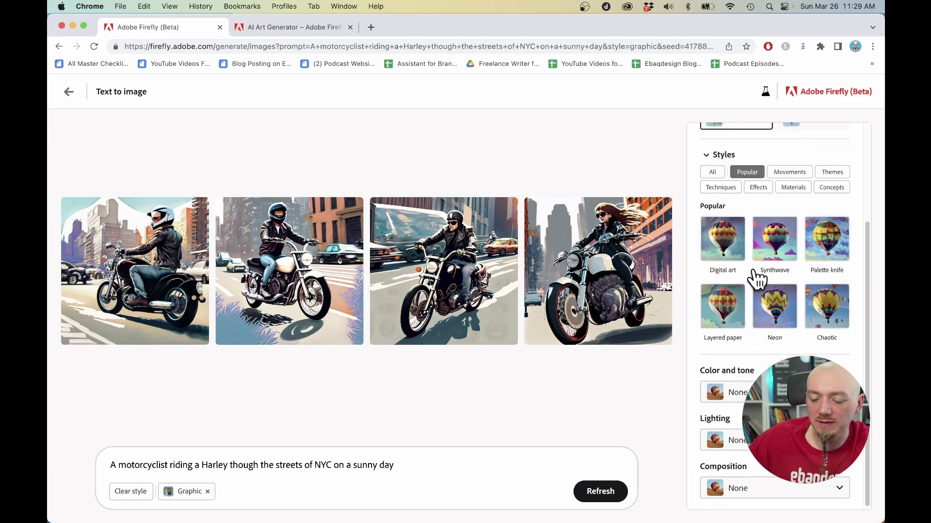
{"action": "left_click", "coordinate": [727, 251]}
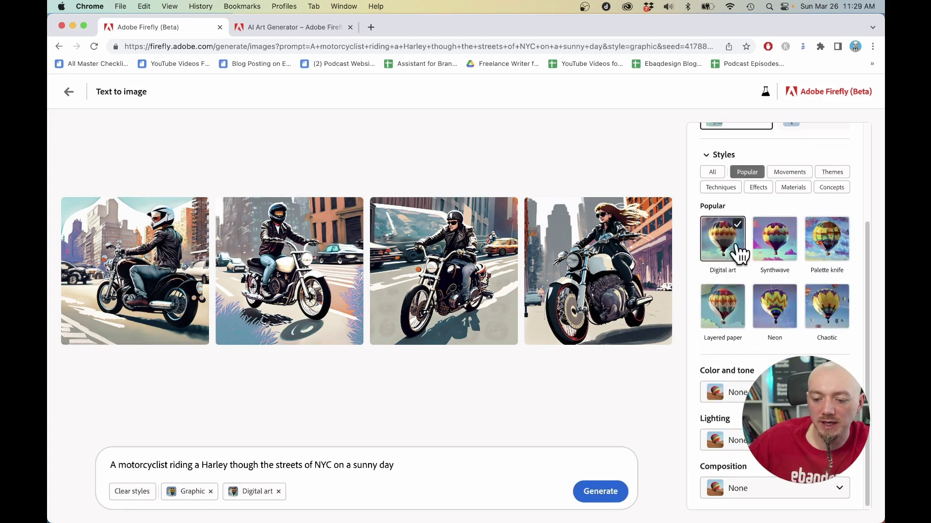
{"action": "left_click", "coordinate": [782, 248]}
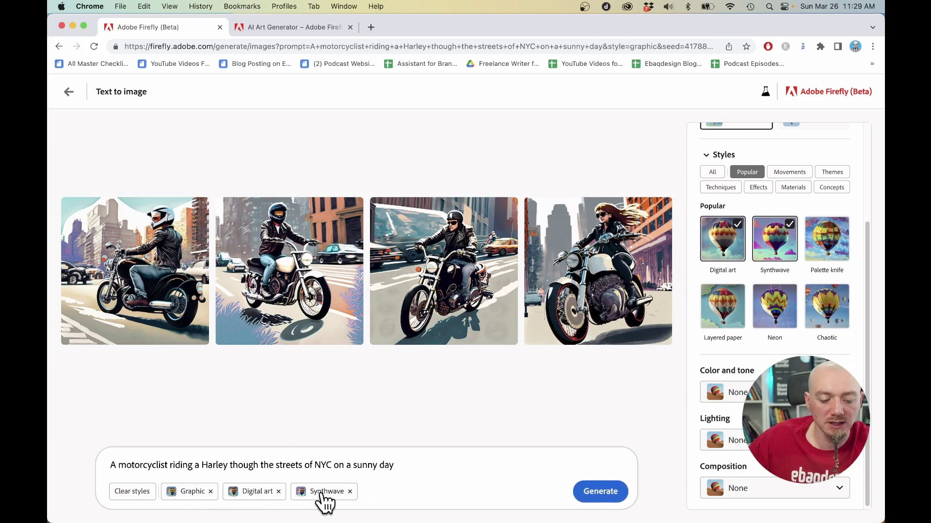
{"action": "scroll", "coordinate": [759, 255], "scroll_direction": "up", "scroll_amount": 3}
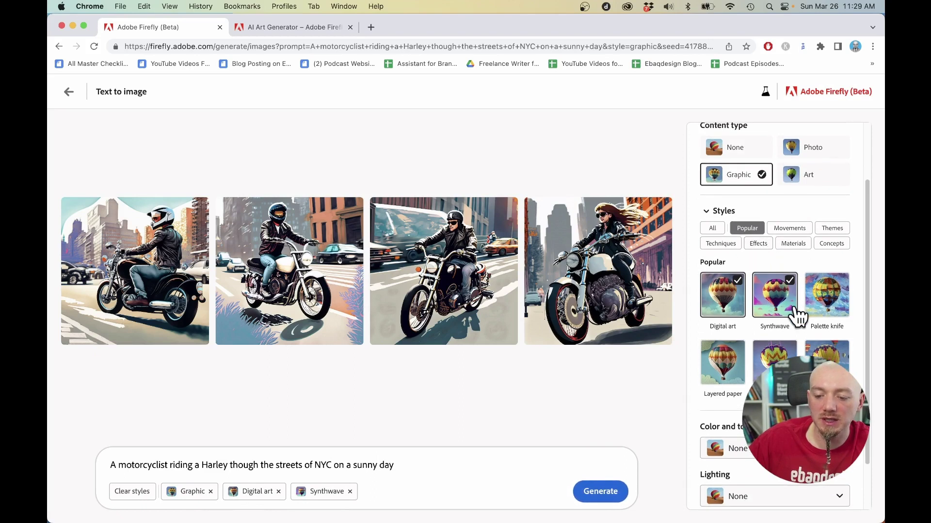
{"action": "scroll", "coordinate": [776, 281], "scroll_direction": "down", "scroll_amount": 3}
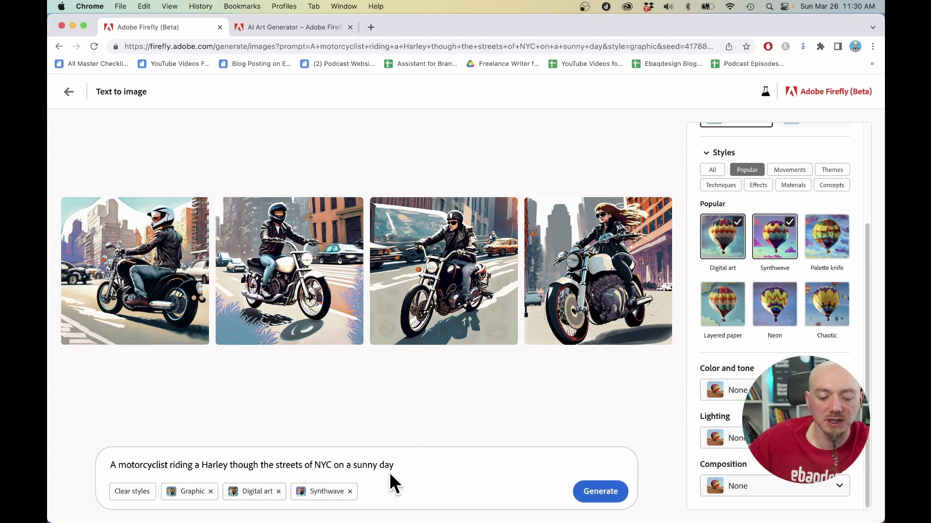
{"action": "left_click", "coordinate": [349, 491]}
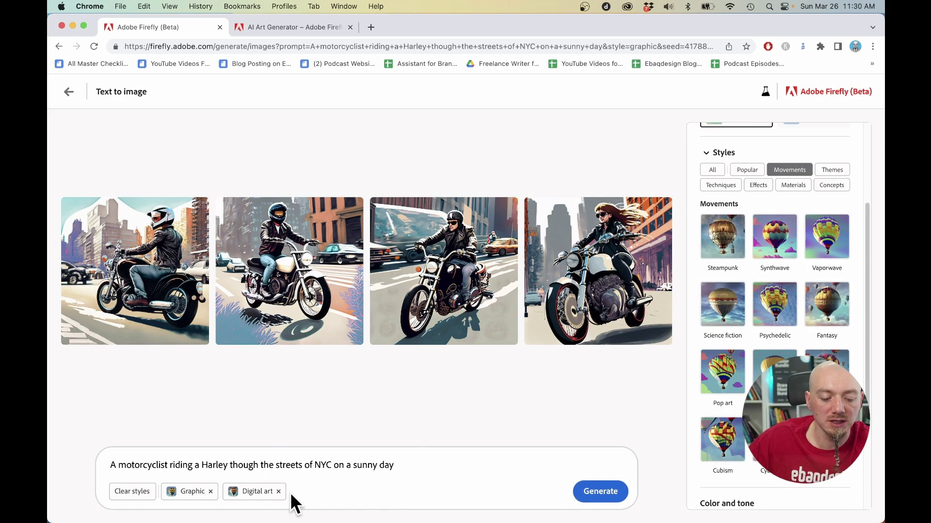
{"action": "left_click", "coordinate": [619, 502]}
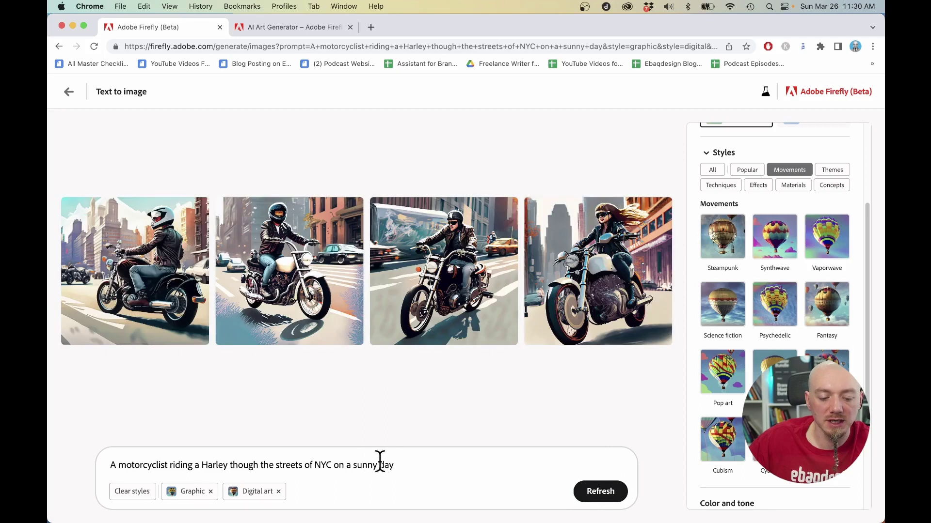
- Add the Pop art and Pixel art styles and switch the content type to Art
{"action": "left_click", "coordinate": [734, 374]}
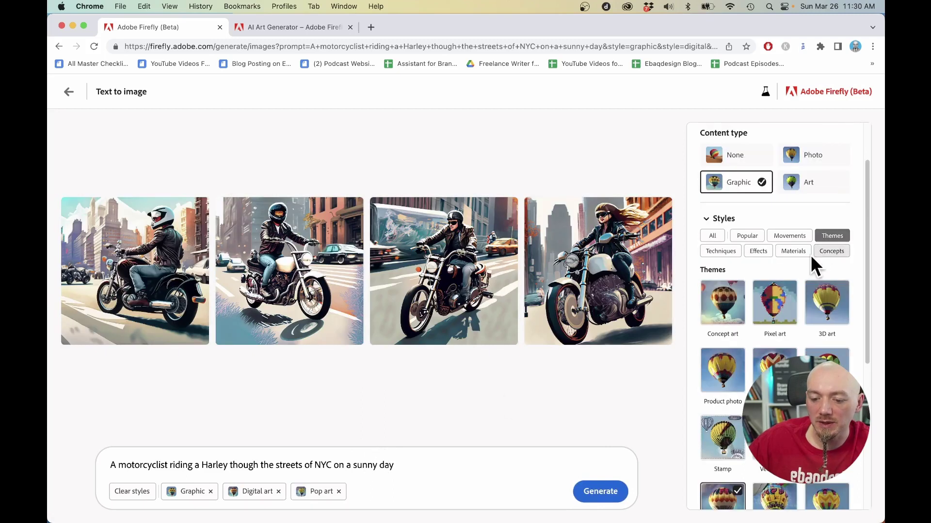
{"action": "left_click", "coordinate": [774, 303]}
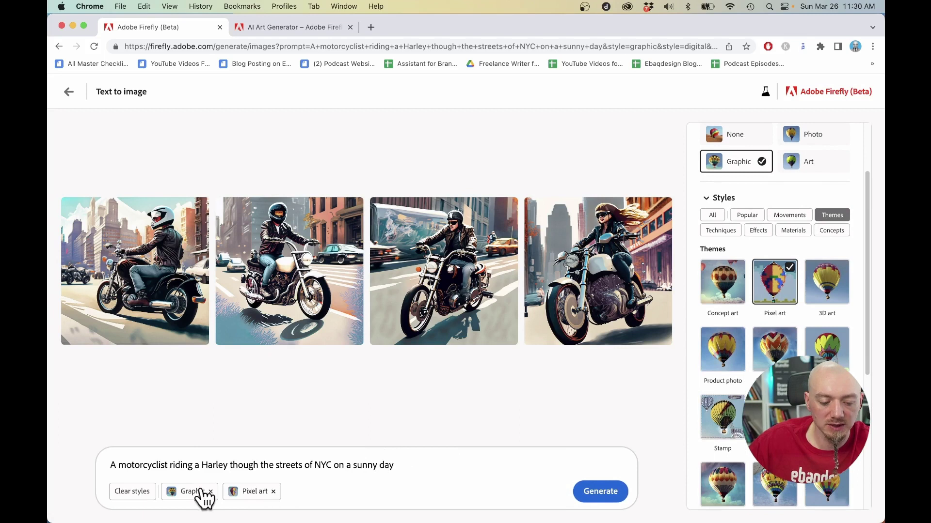
{"action": "left_click", "coordinate": [813, 162]}
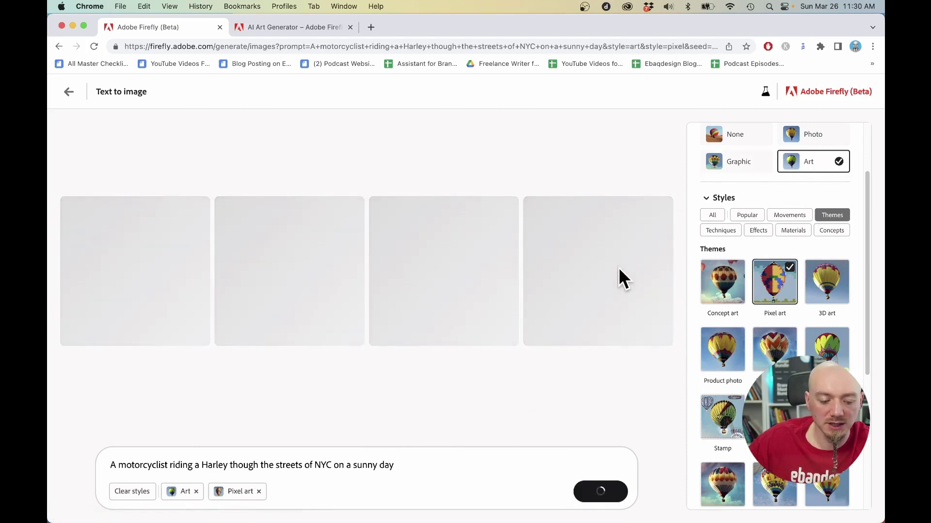
{"action": "left_click", "coordinate": [721, 257]}
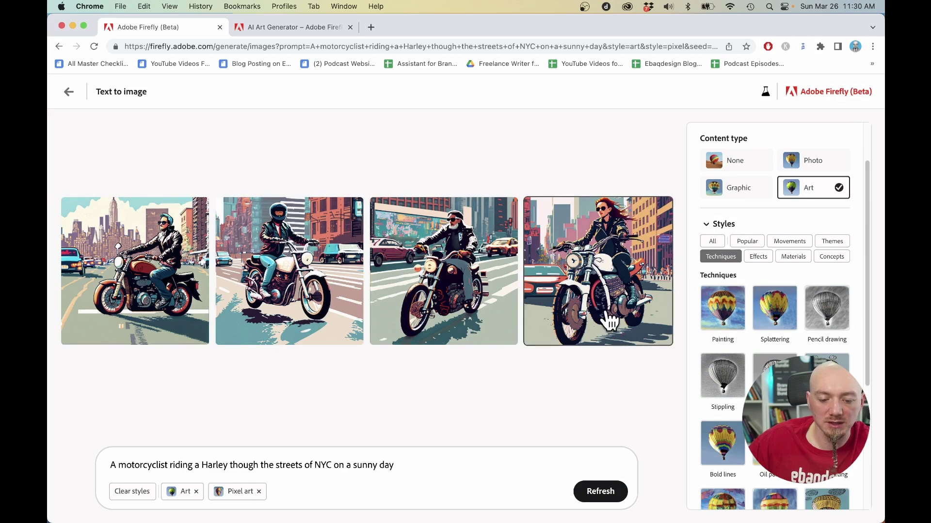
- Add the Palette knife technique, regenerate the motorcycle images, then remove the Pixel art style
{"action": "scroll", "coordinate": [769, 363], "scroll_direction": "down", "scroll_amount": 1}
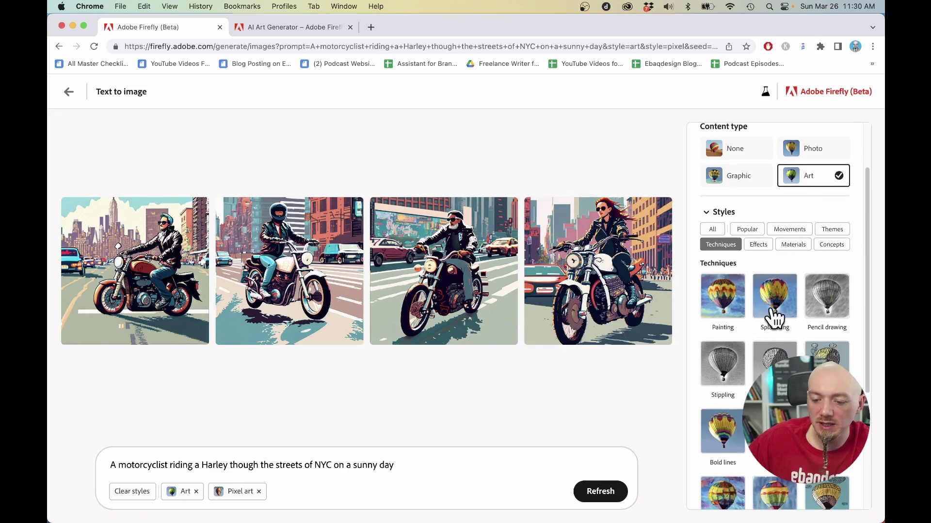
{"action": "scroll", "coordinate": [773, 315], "scroll_direction": "down", "scroll_amount": 3}
{"action": "scroll", "coordinate": [740, 348], "scroll_direction": "down", "scroll_amount": 3}
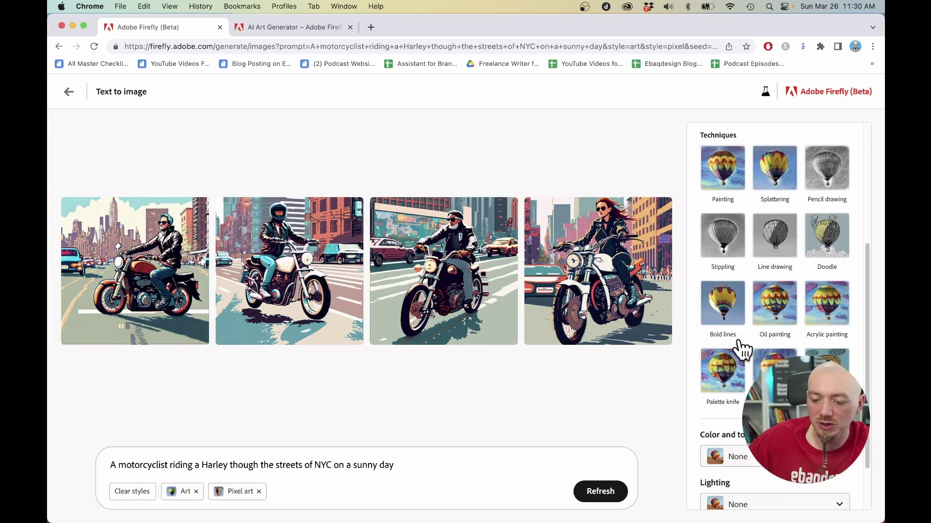
{"action": "left_click", "coordinate": [727, 374]}
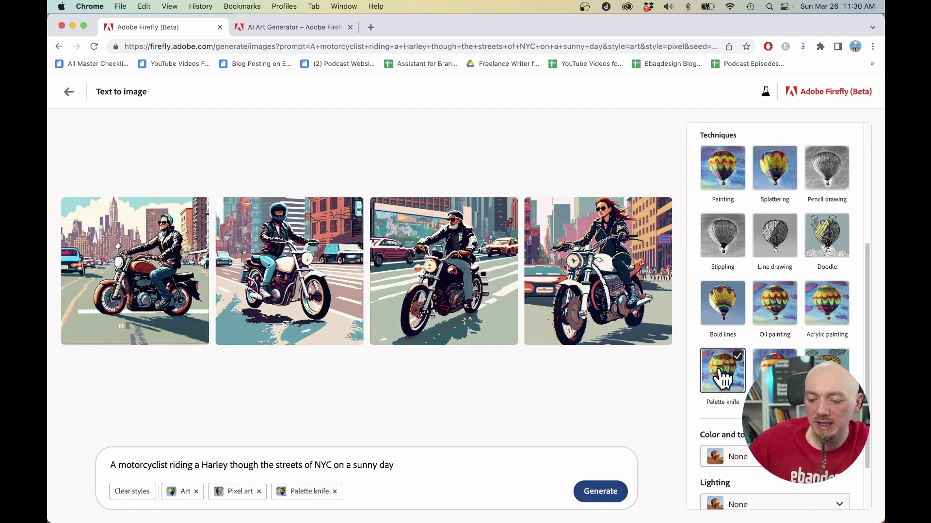
{"action": "left_click", "coordinate": [603, 494]}
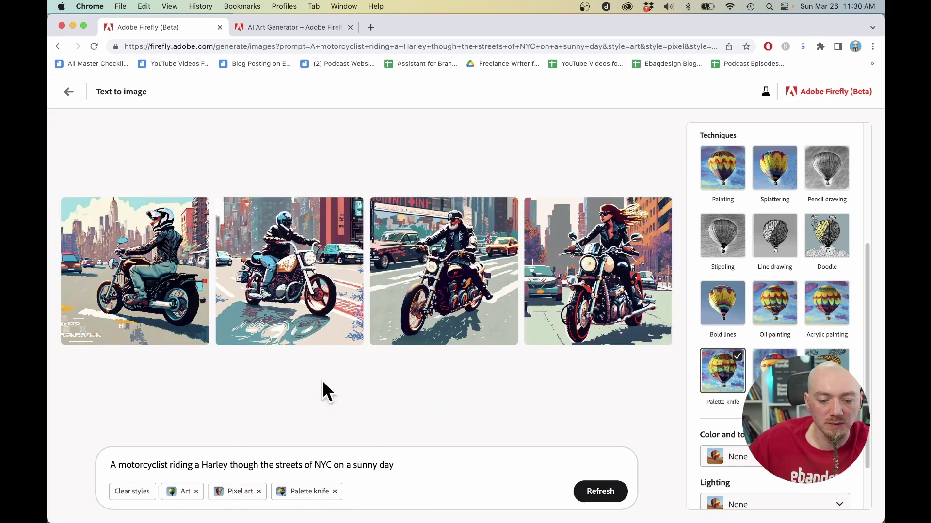
{"action": "left_click", "coordinate": [259, 492]}
{"action": "scroll", "coordinate": [785, 343], "scroll_direction": "down", "scroll_amount": 3}
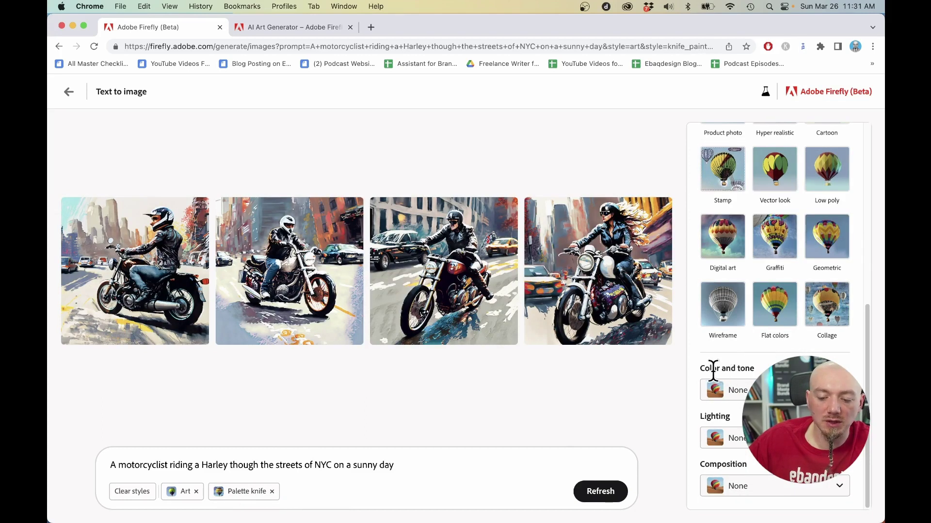
- Set lighting to Backlighting and composition to Close up, then regenerate the images
{"action": "left_click", "coordinate": [732, 390]}
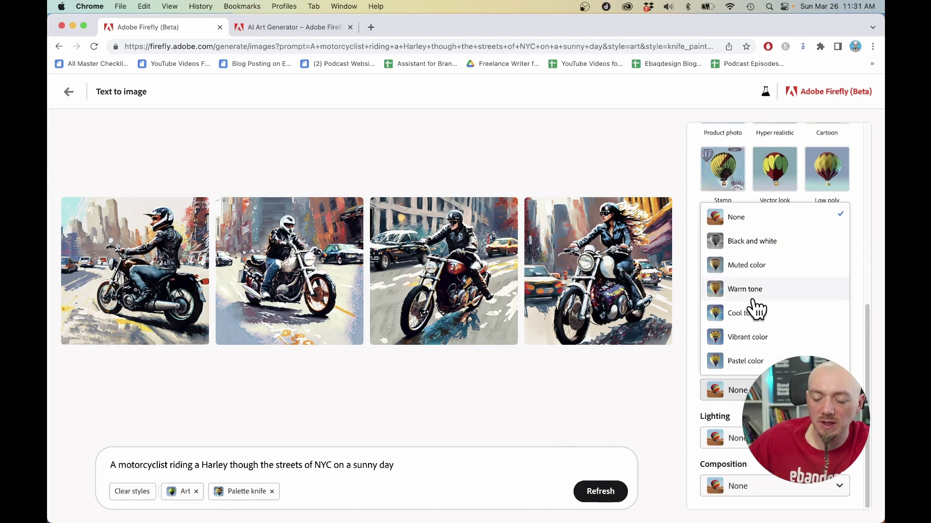
{"action": "left_click", "coordinate": [735, 438]}
{"action": "left_click", "coordinate": [737, 438]}
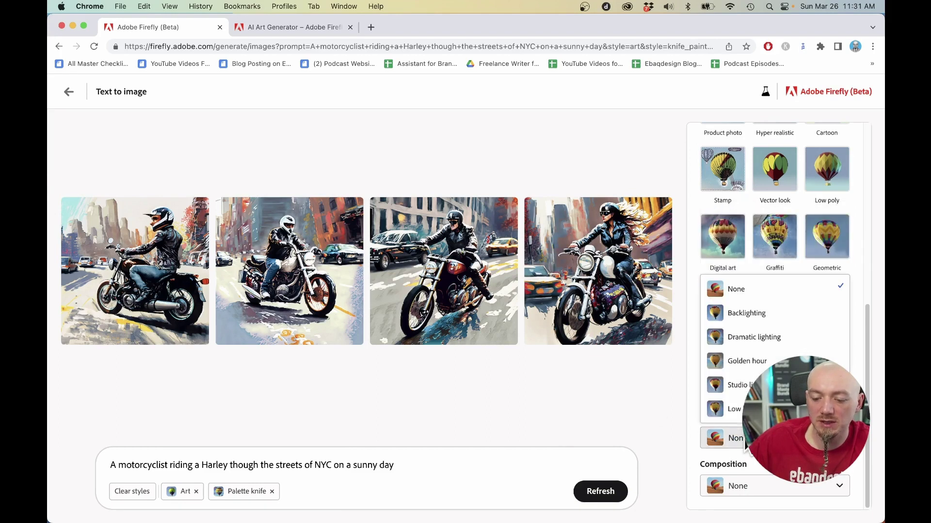
{"action": "left_click", "coordinate": [758, 319]}
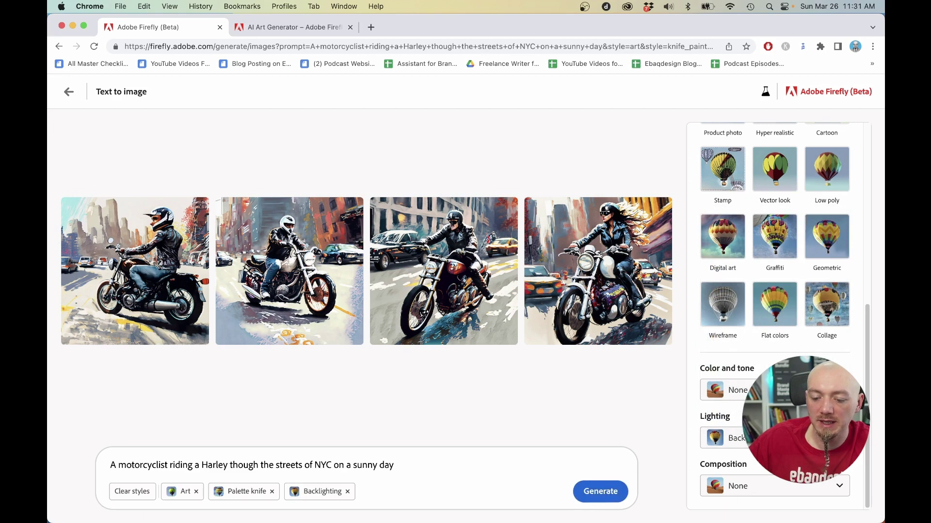
{"action": "left_click", "coordinate": [748, 485]}
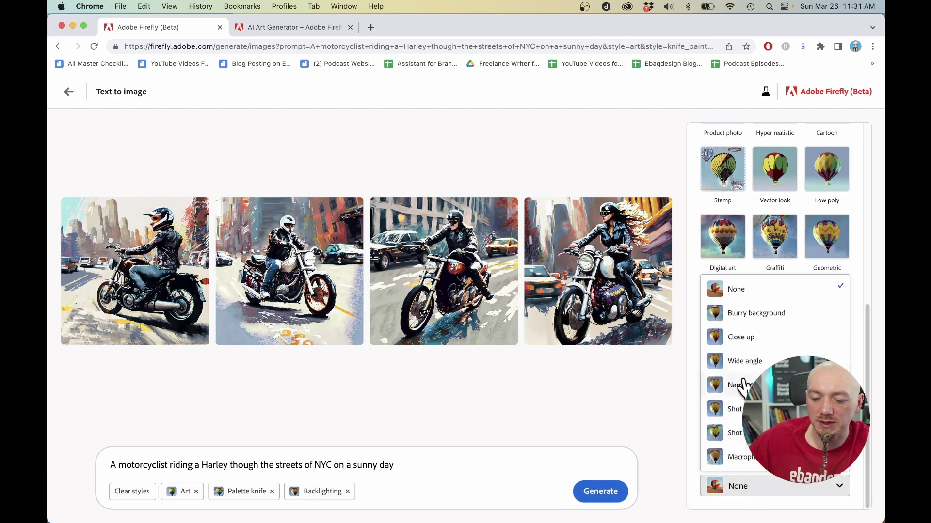
{"action": "left_click", "coordinate": [758, 342]}
{"action": "left_click", "coordinate": [599, 499]}
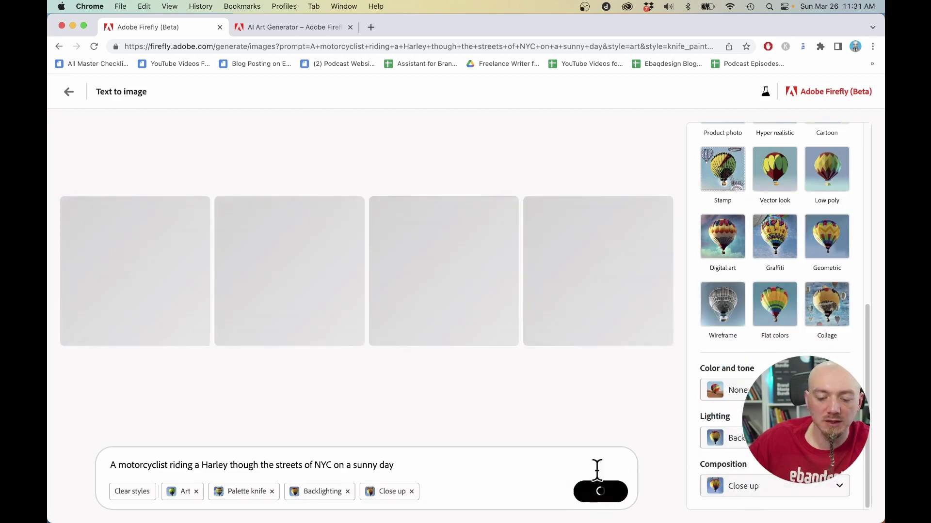
- Thumbs-up the third image with 'accurately interpreted' feedback and return to the gallery
{"action": "scroll", "coordinate": [779, 307], "scroll_direction": "up", "scroll_amount": 10}
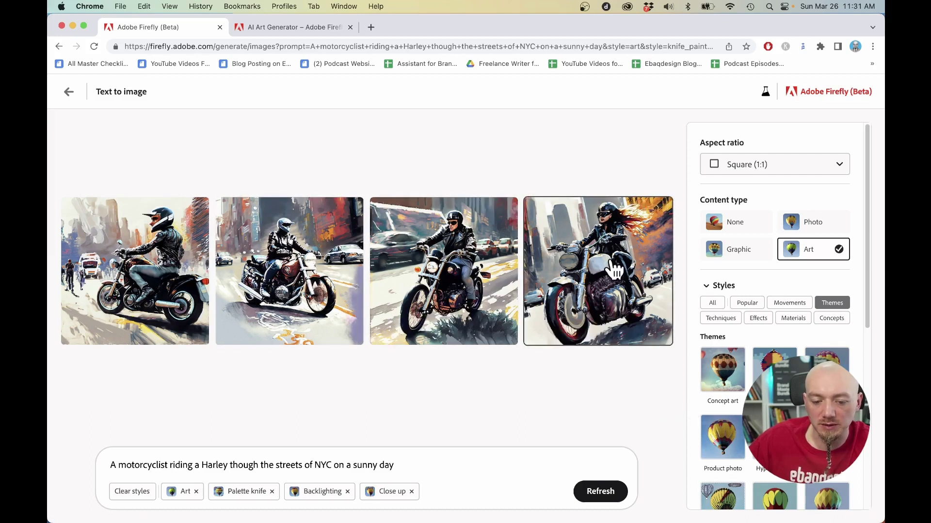
{"action": "mouse_move", "coordinate": [473, 330]}
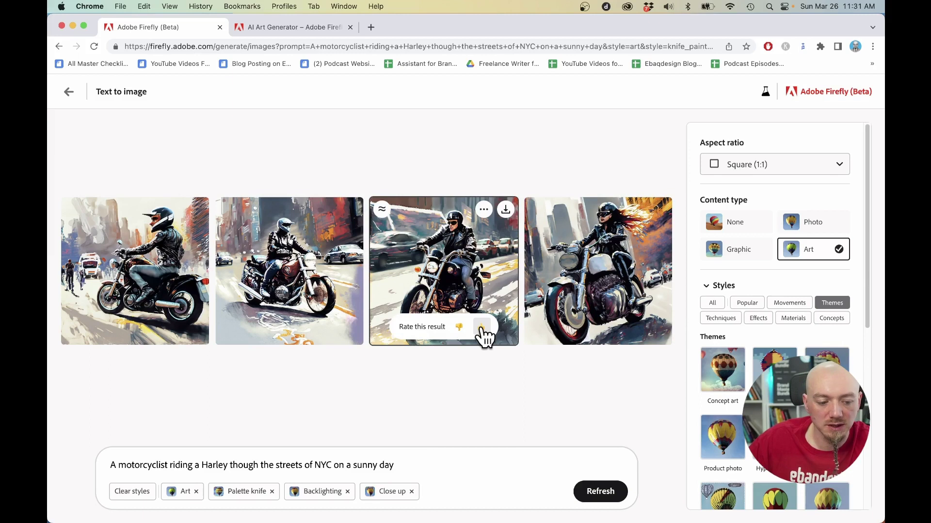
{"action": "left_click", "coordinate": [481, 329]}
{"action": "left_click", "coordinate": [406, 238]}
{"action": "left_click", "coordinate": [538, 390]}
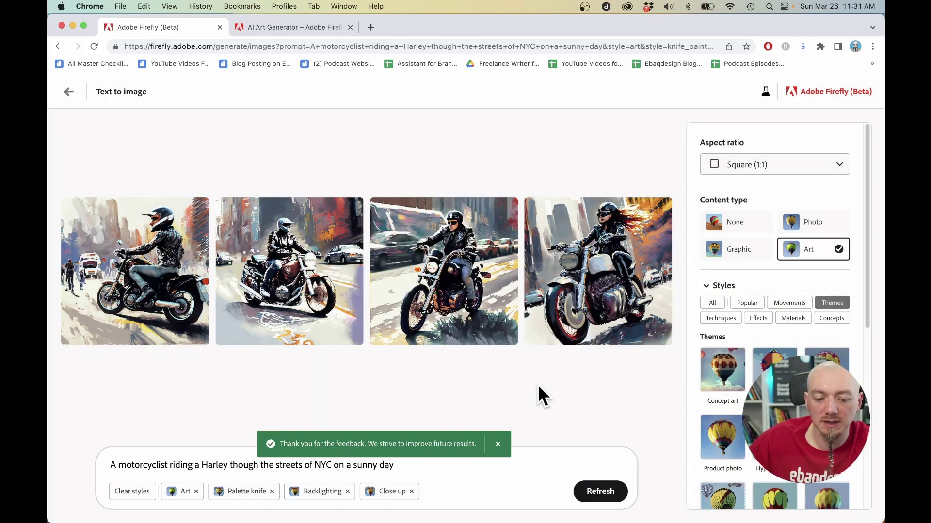
{"action": "left_click", "coordinate": [69, 92]}
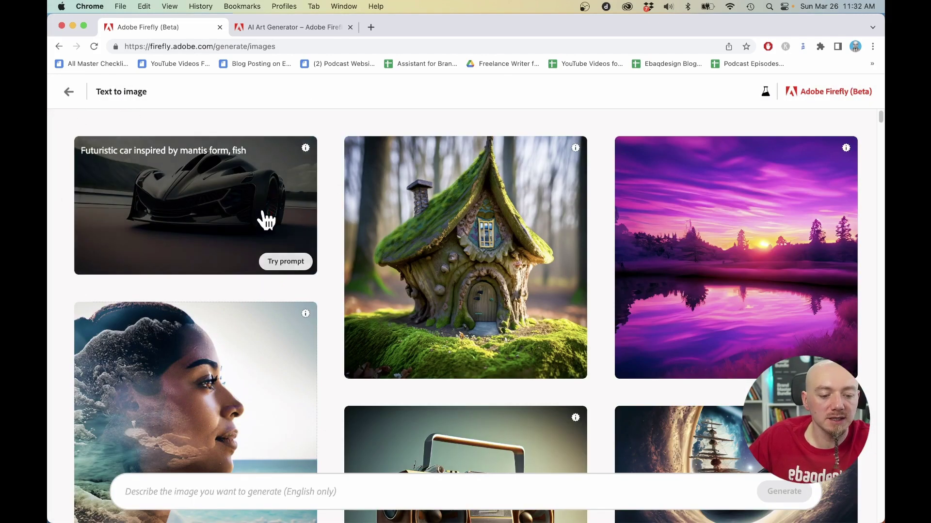
- Browse the Text effects sample gallery and focus the bottom prompt bar's text field
{"action": "left_click", "coordinate": [69, 92]}
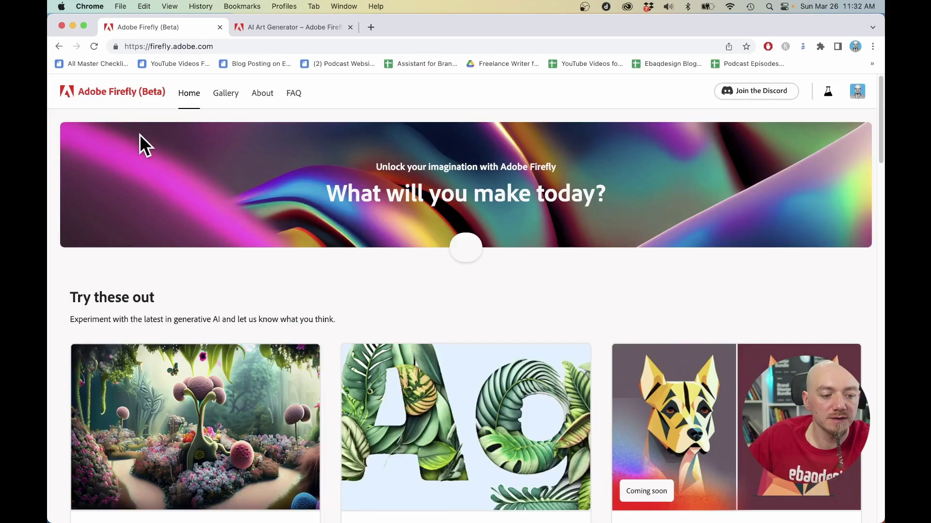
{"action": "scroll", "coordinate": [328, 339], "scroll_direction": "down", "scroll_amount": 4}
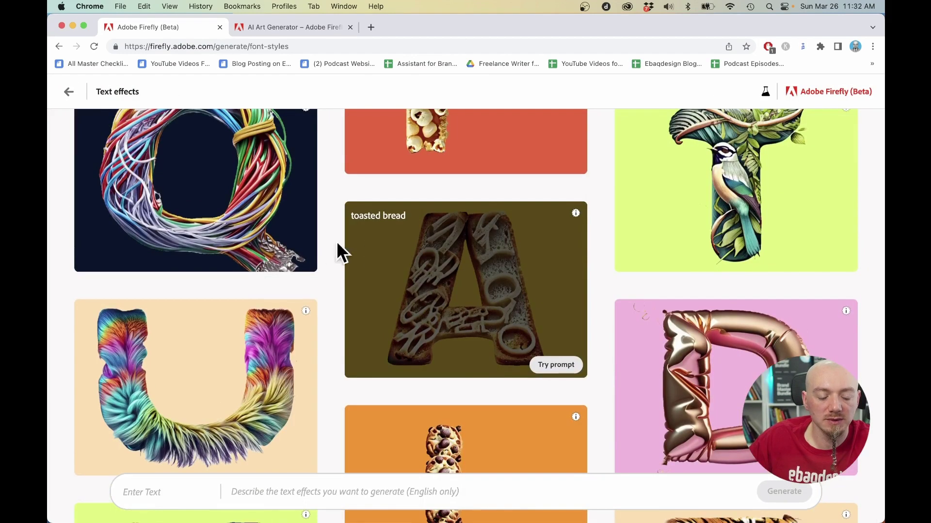
{"action": "scroll", "coordinate": [265, 226], "scroll_direction": "up", "scroll_amount": 3}
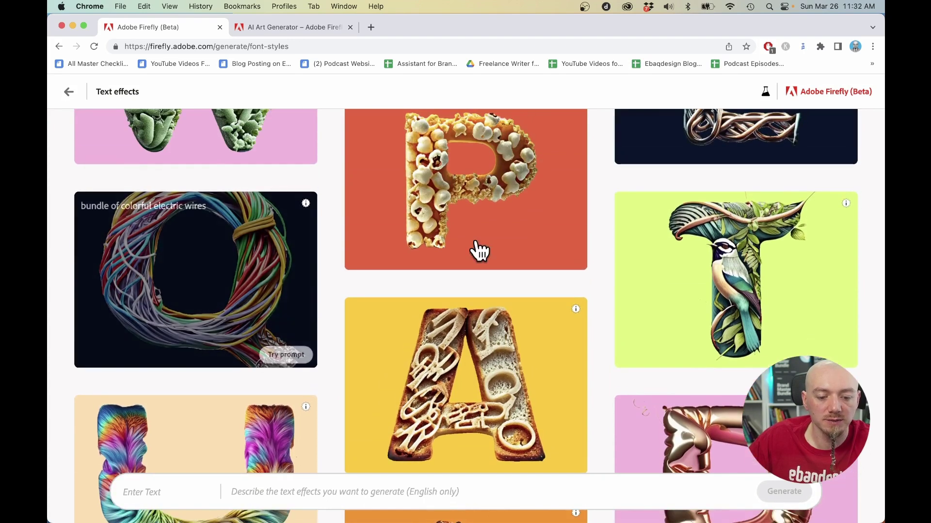
{"action": "scroll", "coordinate": [480, 250], "scroll_direction": "up", "scroll_amount": 3}
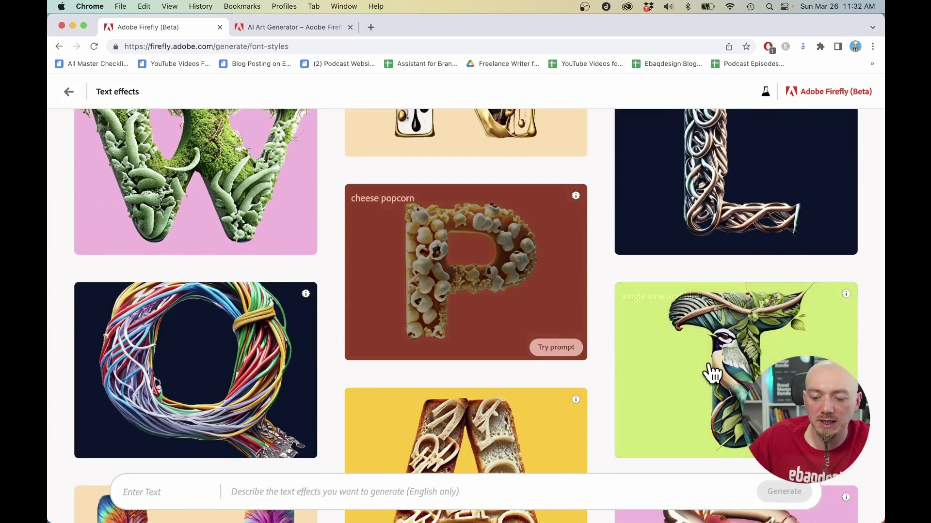
{"action": "scroll", "coordinate": [706, 373], "scroll_direction": "up", "scroll_amount": 7}
{"action": "scroll", "coordinate": [473, 357], "scroll_direction": "up", "scroll_amount": 2}
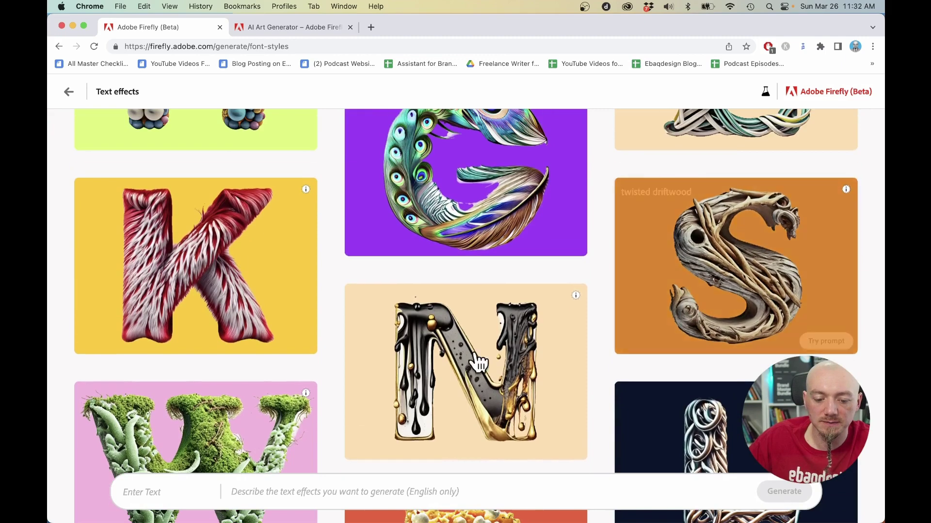
{"action": "scroll", "coordinate": [440, 312], "scroll_direction": "up", "scroll_amount": 4}
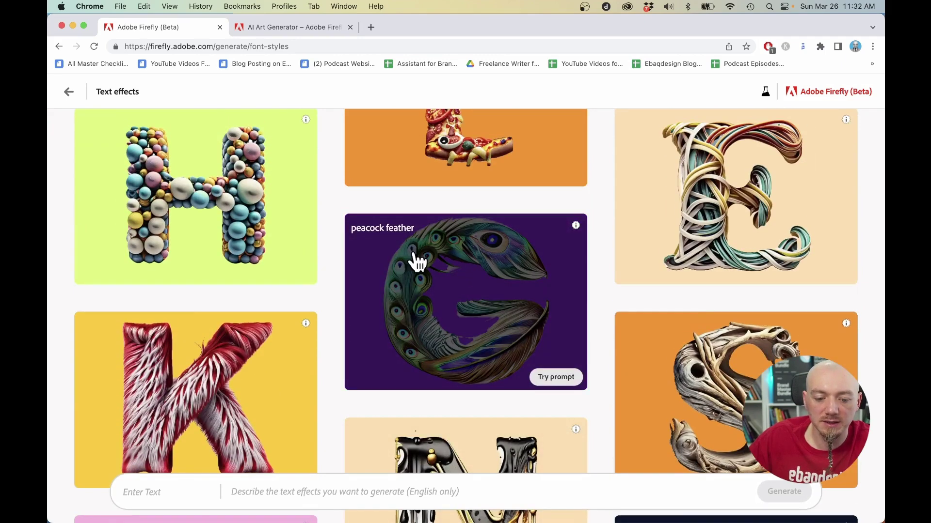
{"action": "scroll", "coordinate": [438, 409], "scroll_direction": "up", "scroll_amount": 10}
{"action": "scroll", "coordinate": [485, 269], "scroll_direction": "up", "scroll_amount": 6}
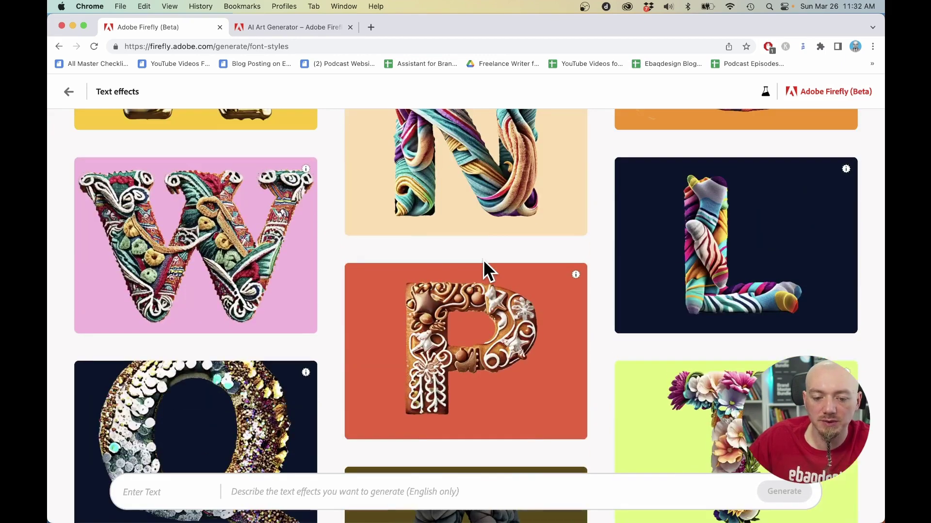
{"action": "scroll", "coordinate": [361, 276], "scroll_direction": "down", "scroll_amount": 10}
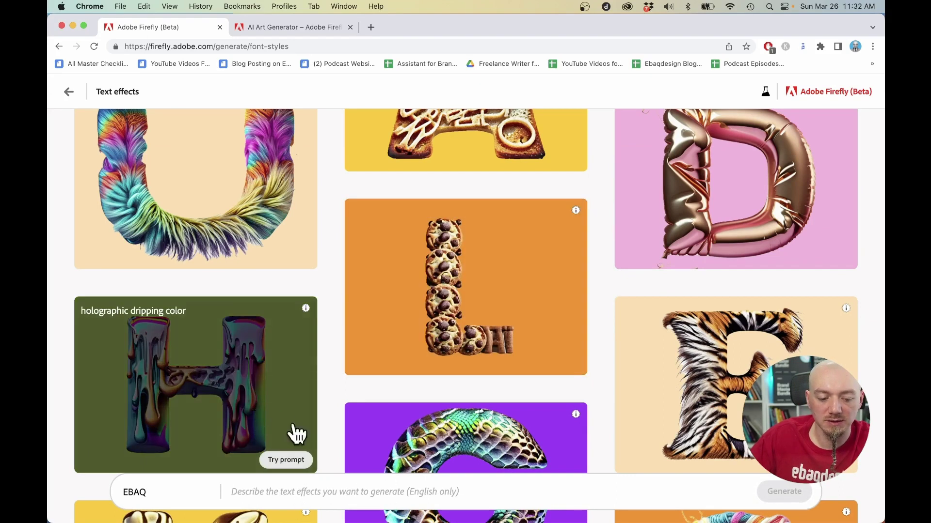
{"action": "left_click", "coordinate": [289, 492]}
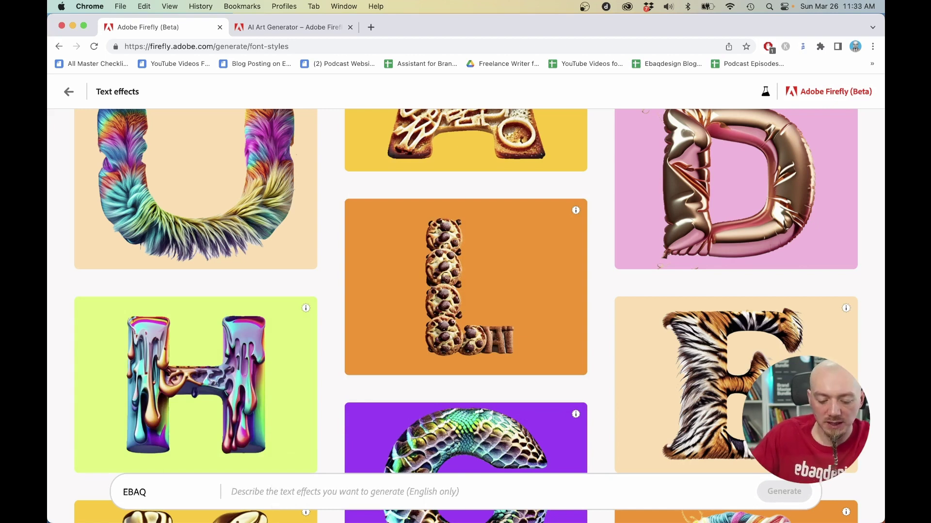
- Generate EBAQ with the 'Gold liquid drip' effect and select the second variation
{"action": "type", "text": "Gold li"}
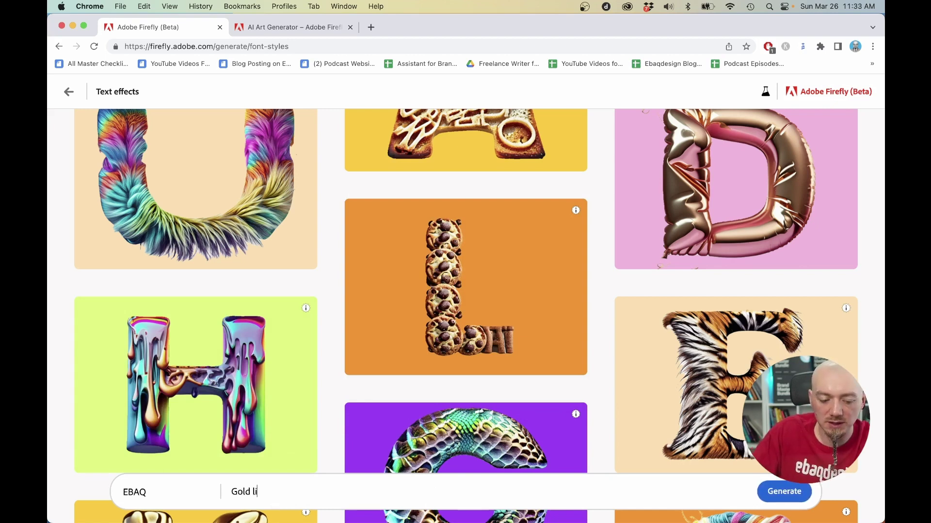
{"action": "type", "text": "quid drip"}
{"action": "key", "text": "Return"}
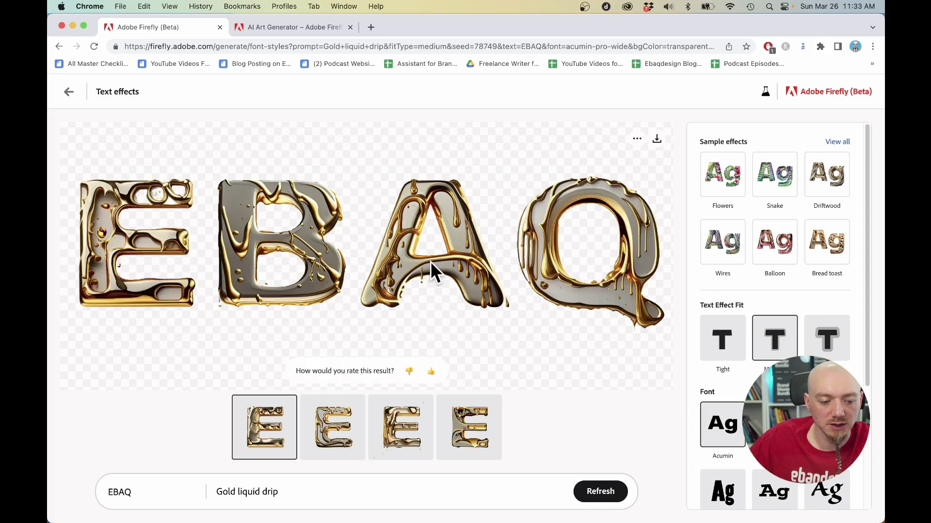
{"action": "left_click", "coordinate": [327, 425]}
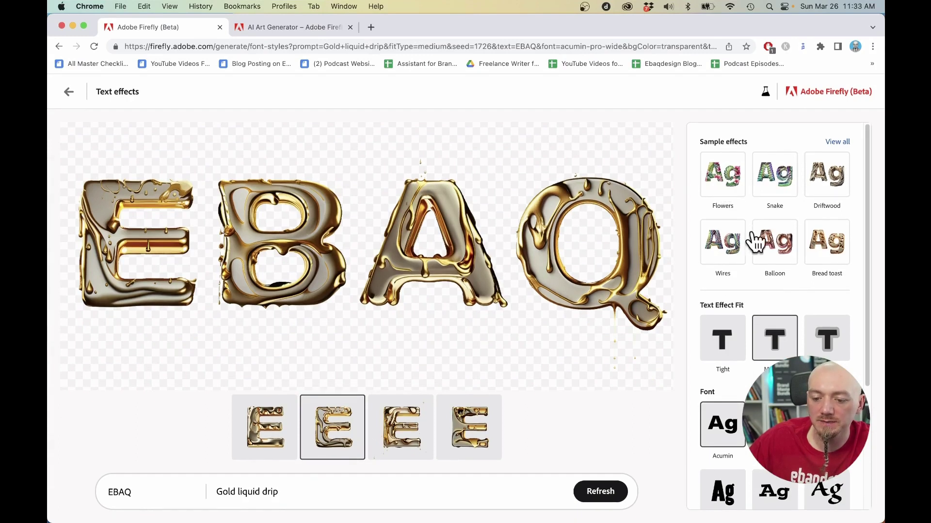
- Apply the pink hibiscus Flowers sample effect, try Loose fit, then restore Medium fit
{"action": "left_click", "coordinate": [721, 181]}
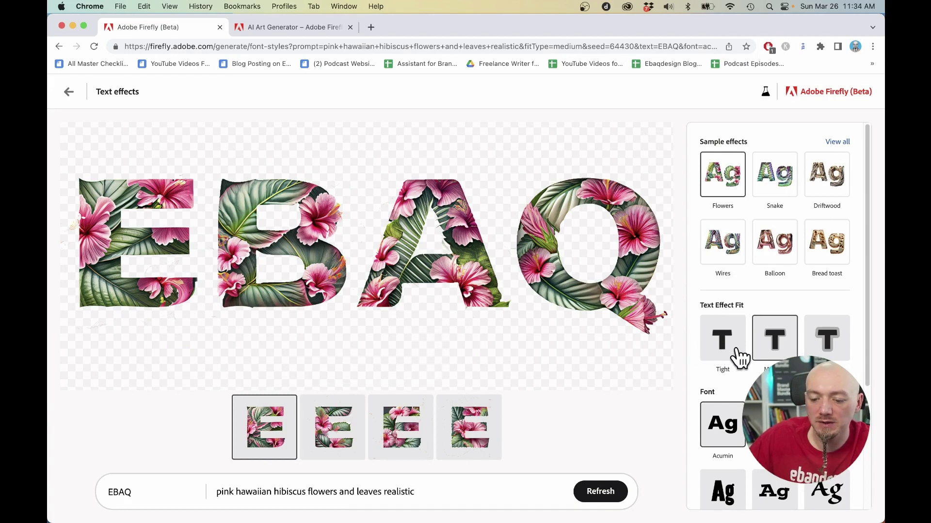
{"action": "left_click", "coordinate": [829, 348]}
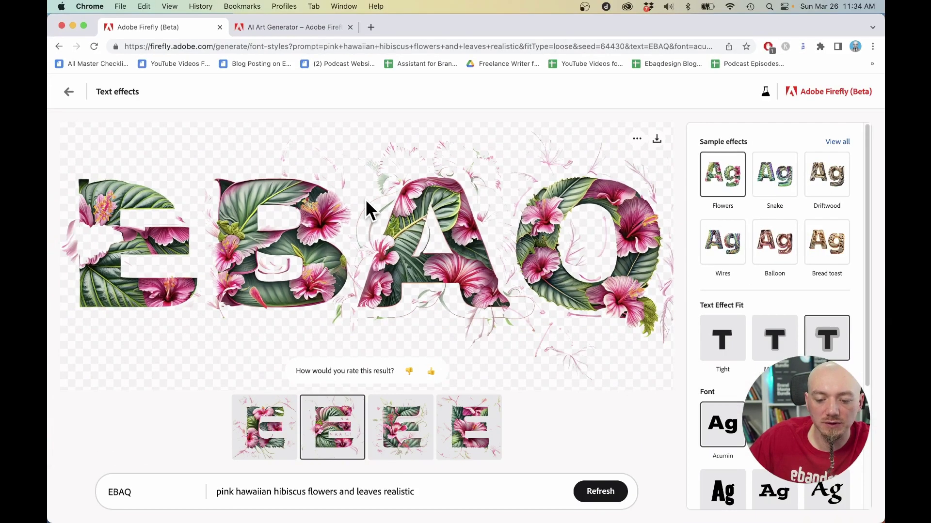
{"action": "left_click", "coordinate": [775, 336]}
{"action": "scroll", "coordinate": [774, 339], "scroll_direction": "down", "scroll_amount": 2}
- Switch the hibiscus EBAQ lettering to the Cooper Black font and choose a blue background
{"action": "scroll", "coordinate": [775, 315], "scroll_direction": "down", "scroll_amount": 1}
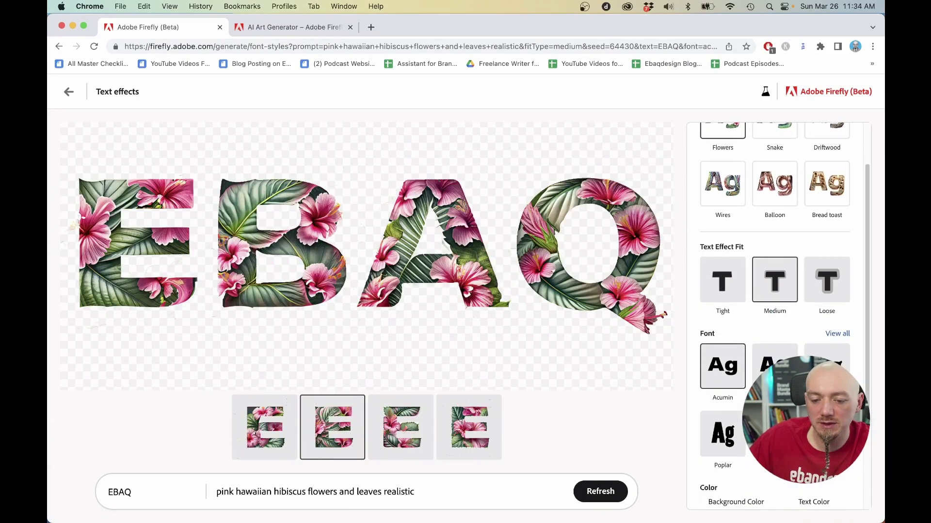
{"action": "scroll", "coordinate": [774, 315], "scroll_direction": "down", "scroll_amount": 3}
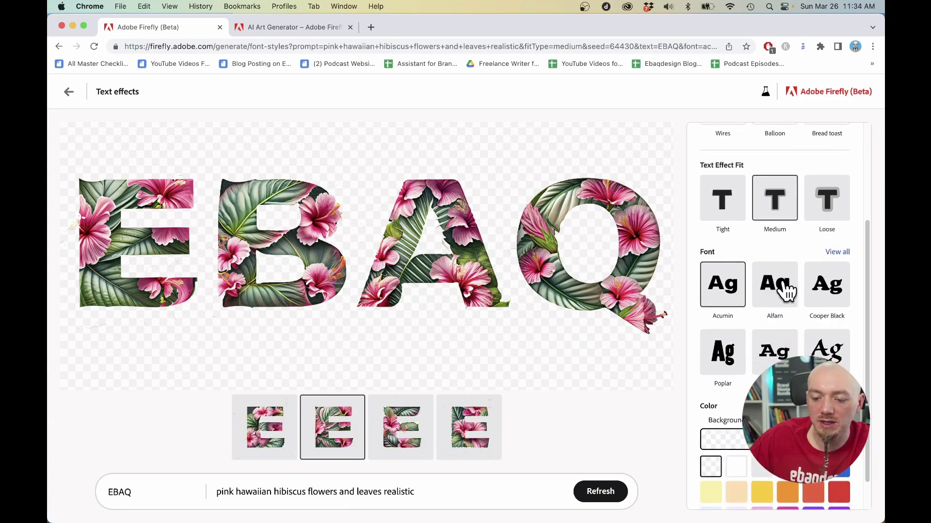
{"action": "left_click", "coordinate": [829, 296]}
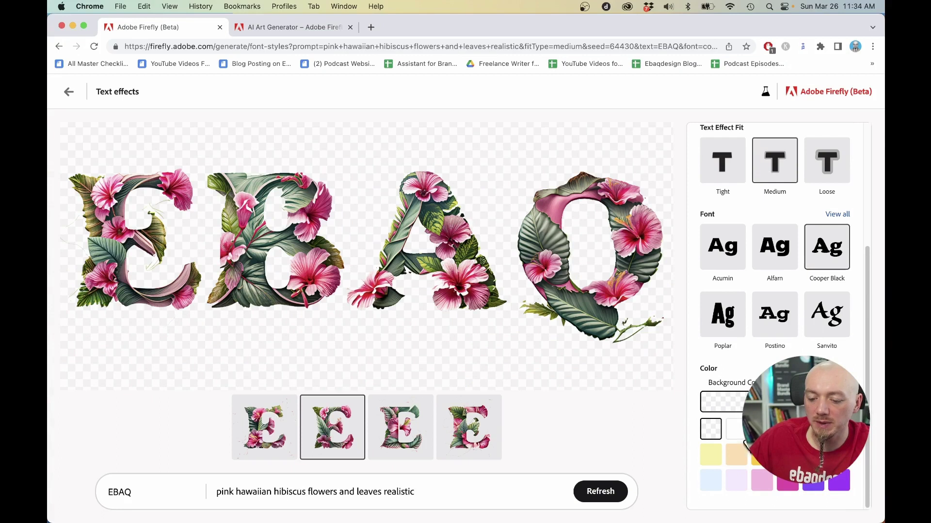
{"action": "left_click", "coordinate": [813, 454]}
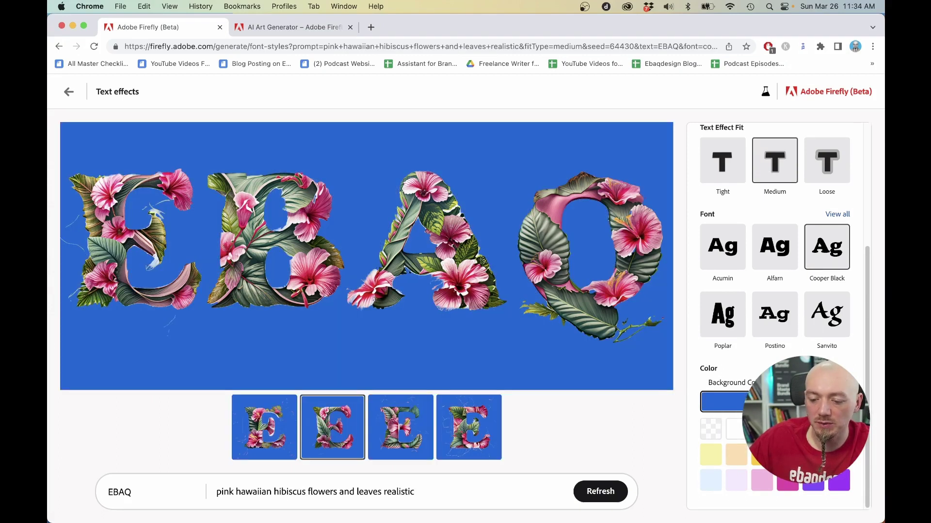
- Pick the light-blue background swatch, thumbs-up the result, dismiss the thank-you note, and exit
{"action": "left_click", "coordinate": [711, 481]}
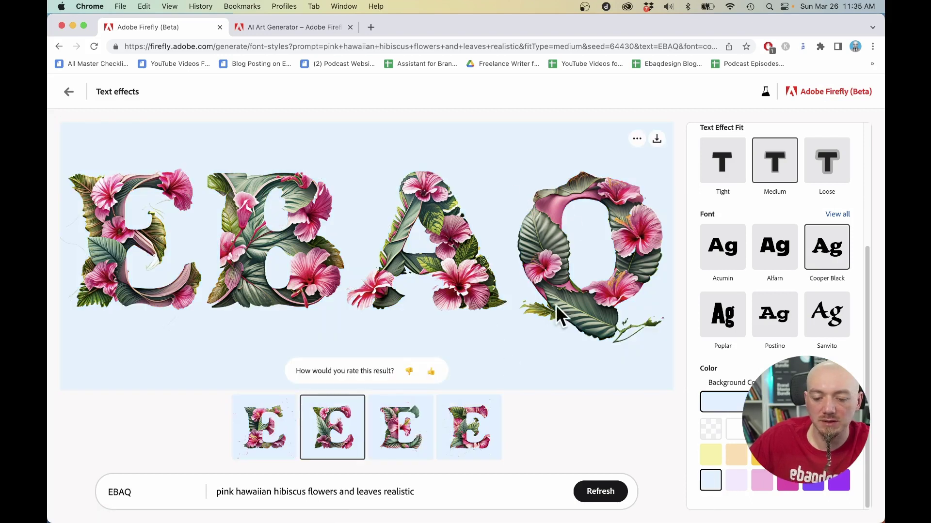
{"action": "left_click", "coordinate": [431, 371]}
{"action": "left_click", "coordinate": [239, 245]}
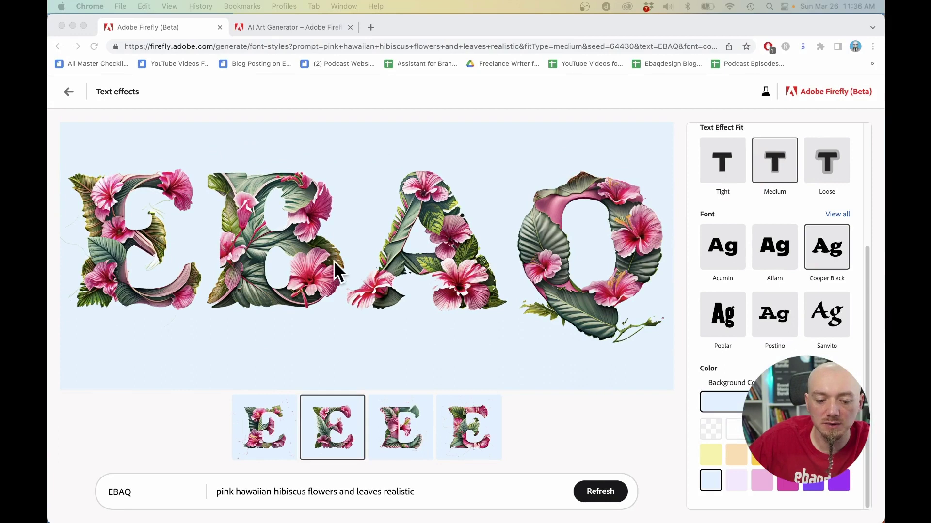
{"action": "left_click", "coordinate": [391, 226]}
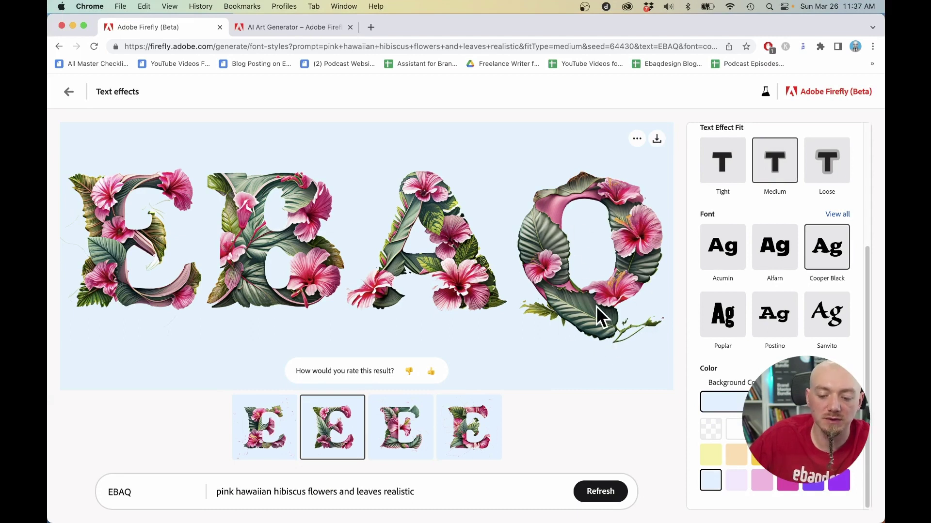
{"action": "left_click", "coordinate": [72, 93]}
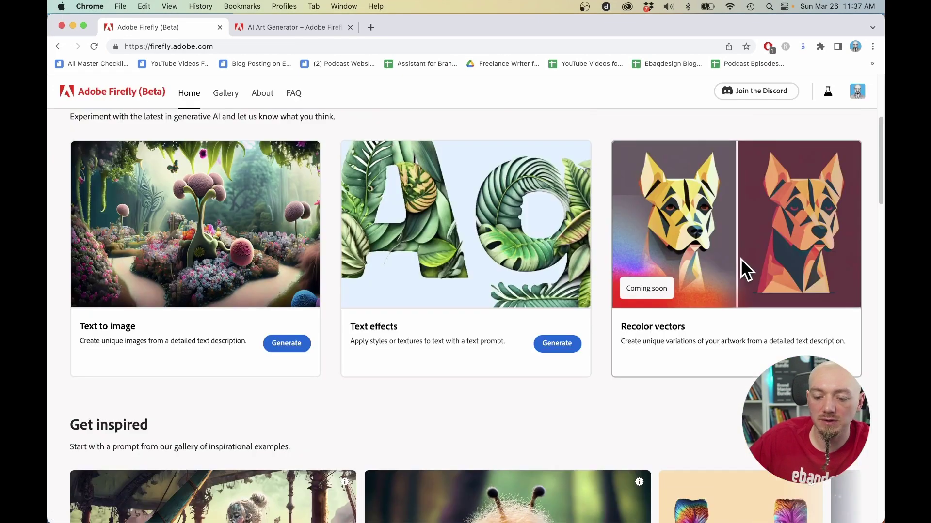
- Scroll the Firefly home page to view the In exploration feature cards
{"action": "scroll", "coordinate": [736, 291], "scroll_direction": "down", "scroll_amount": 10}
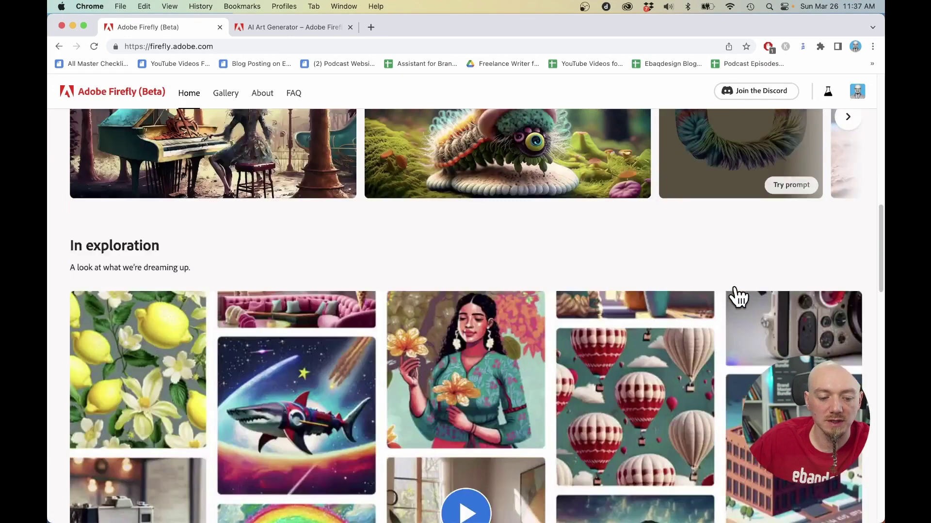
{"action": "scroll", "coordinate": [736, 293], "scroll_direction": "down", "scroll_amount": 15}
{"action": "scroll", "coordinate": [738, 291], "scroll_direction": "up", "scroll_amount": 4}
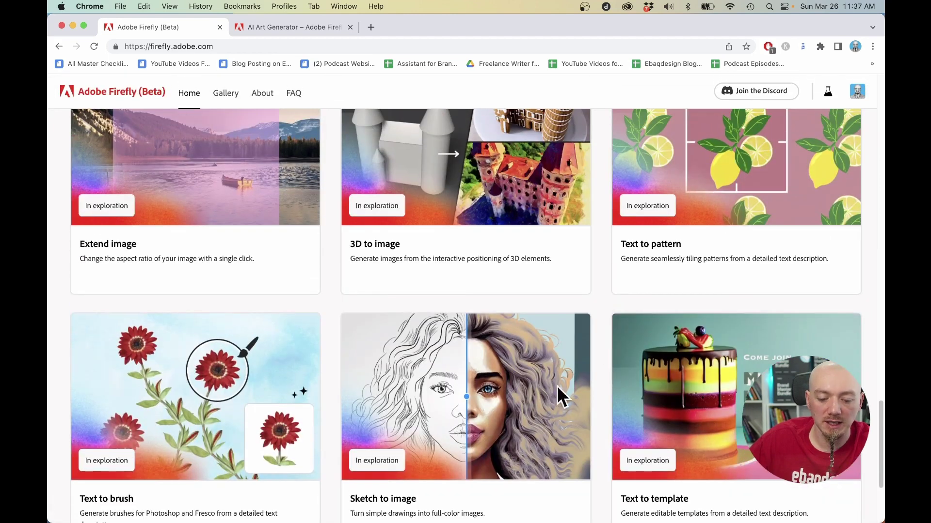
{"action": "scroll", "coordinate": [493, 397], "scroll_direction": "up", "scroll_amount": 3}
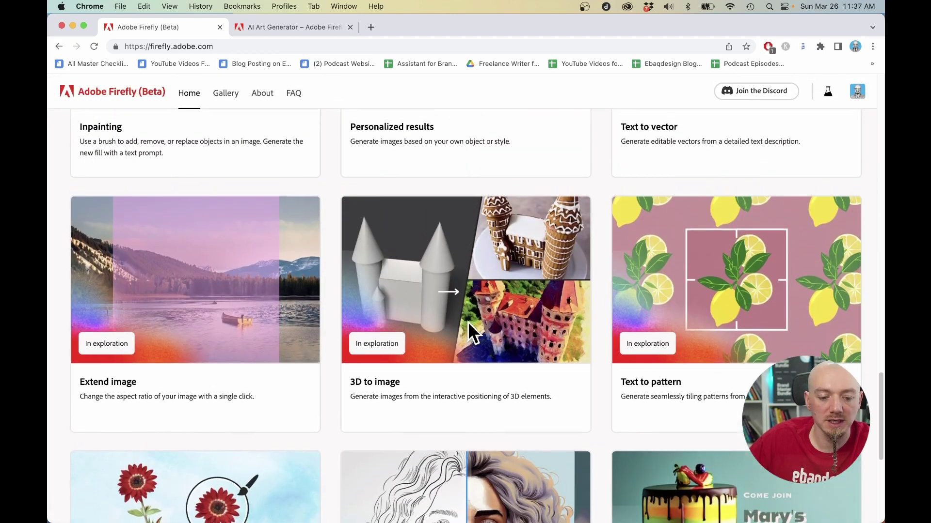
{"action": "scroll", "coordinate": [467, 321], "scroll_direction": "up", "scroll_amount": 2}
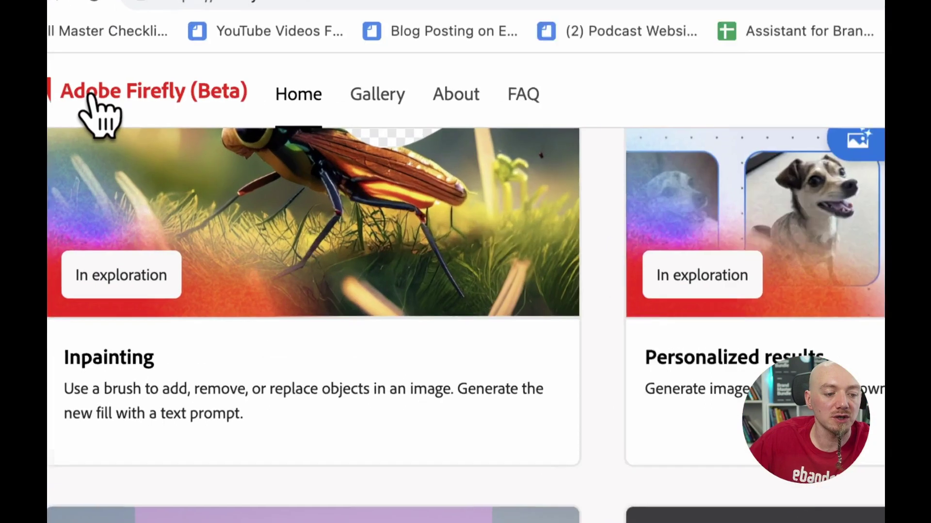